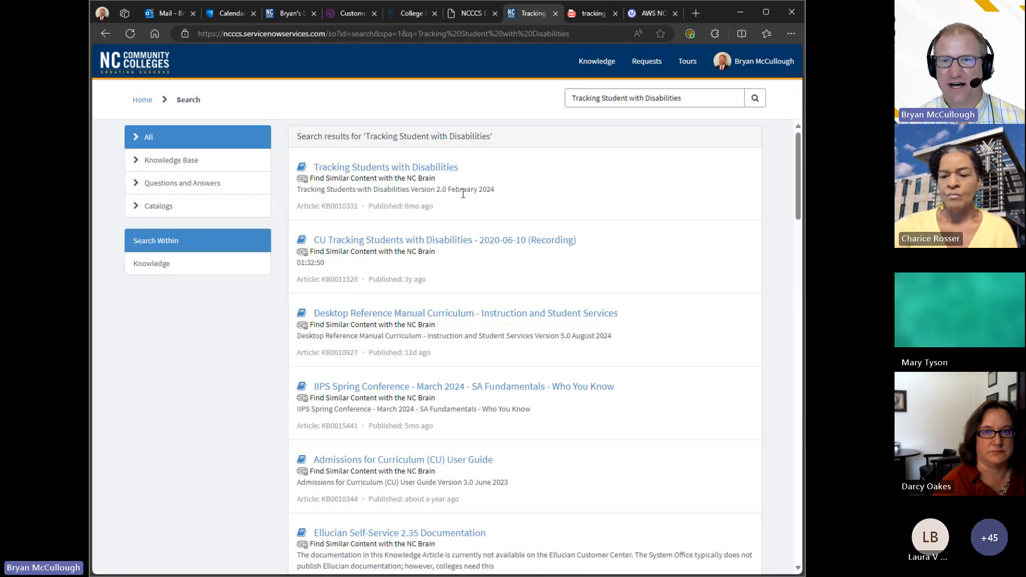
Step: Open the Tracking Students with Disabilities article KB0010331 and switch to its downloaded PDF guide
{"action": "left_click", "coordinate": [446, 167]}
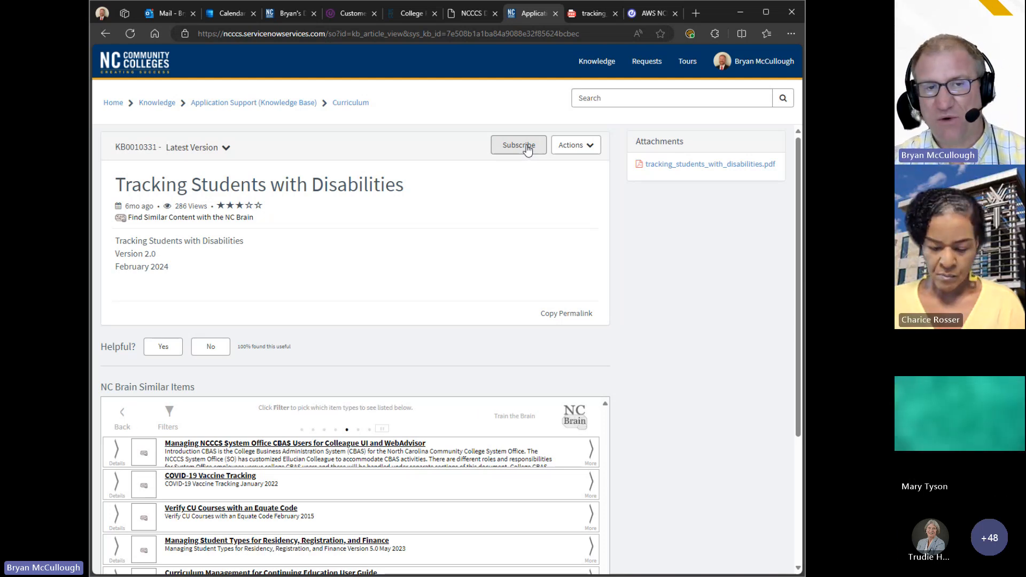
{"action": "left_click", "coordinate": [593, 14]}
Step: Scroll the guide past the Table of Contents and Purpose to the disability code table on page 7
{"action": "left_click_drag", "start_coordinate": [797, 287], "coordinate": [795, 70]}
{"action": "scroll", "coordinate": [725, 266], "scroll_direction": "down", "scroll_amount": 3}
{"action": "scroll", "coordinate": [726, 265], "scroll_direction": "down", "scroll_amount": 20}
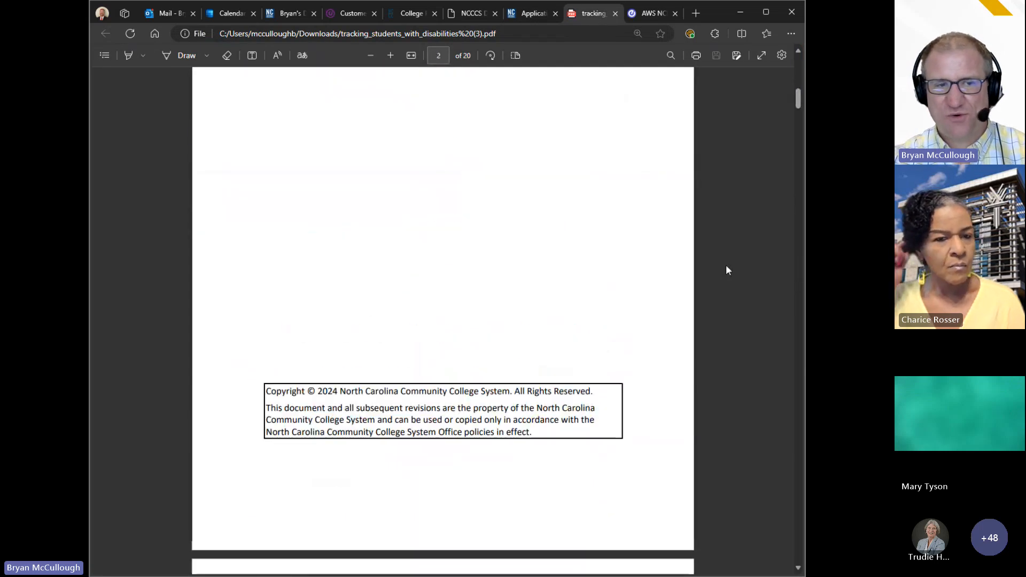
{"action": "scroll", "coordinate": [726, 265], "scroll_direction": "down", "scroll_amount": 20}
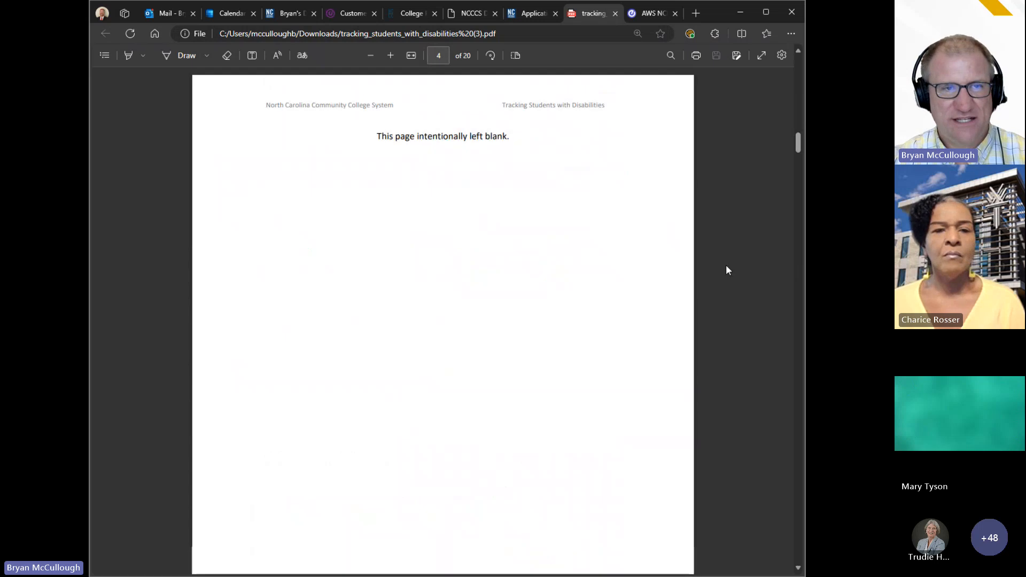
{"action": "scroll", "coordinate": [726, 266], "scroll_direction": "down", "scroll_amount": 3}
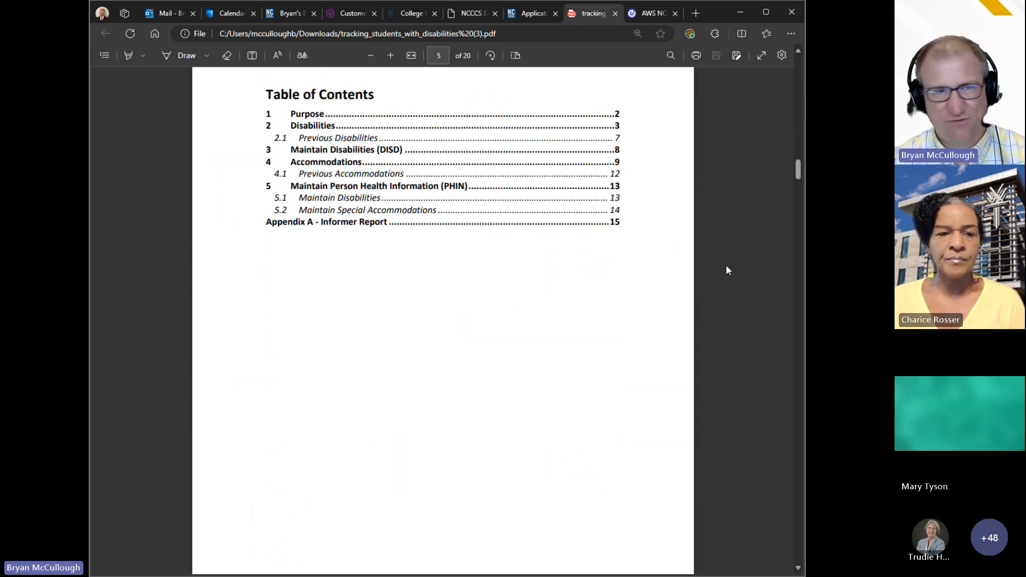
{"action": "scroll", "coordinate": [725, 265], "scroll_direction": "down", "scroll_amount": 3}
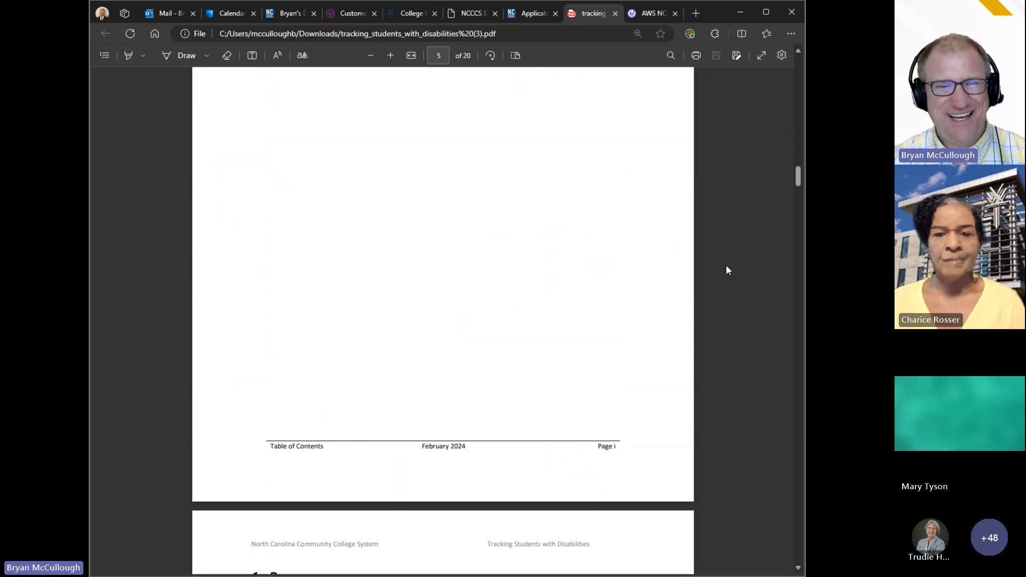
{"action": "scroll", "coordinate": [726, 265], "scroll_direction": "down", "scroll_amount": 8}
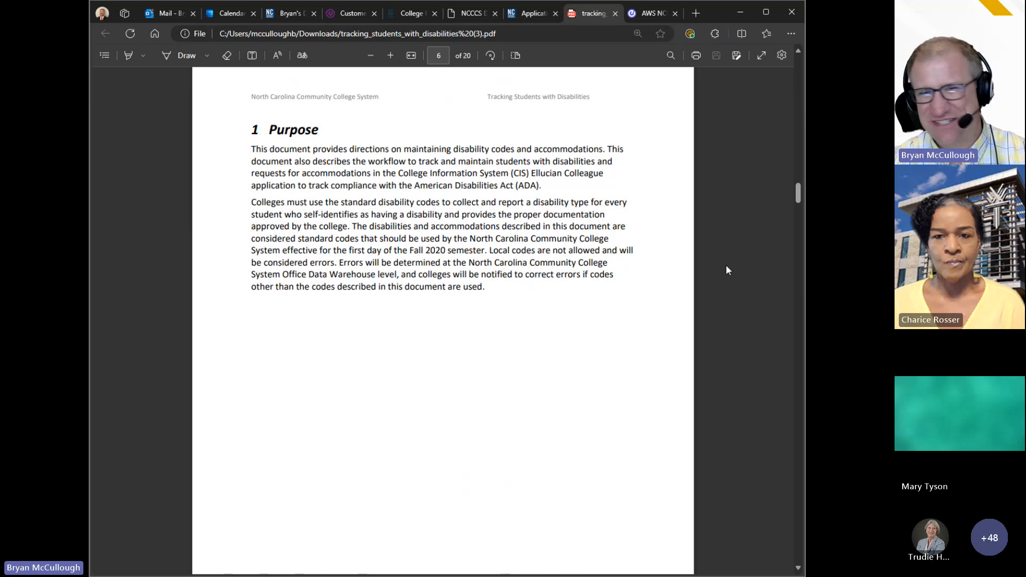
{"action": "scroll", "coordinate": [725, 265], "scroll_direction": "down", "scroll_amount": 8}
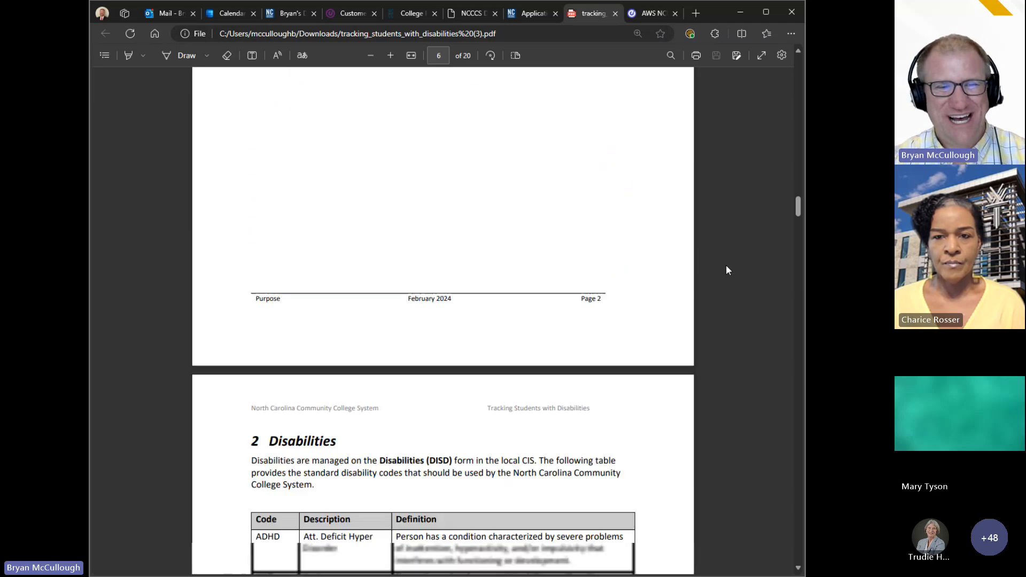
{"action": "scroll", "coordinate": [726, 266], "scroll_direction": "down", "scroll_amount": 2}
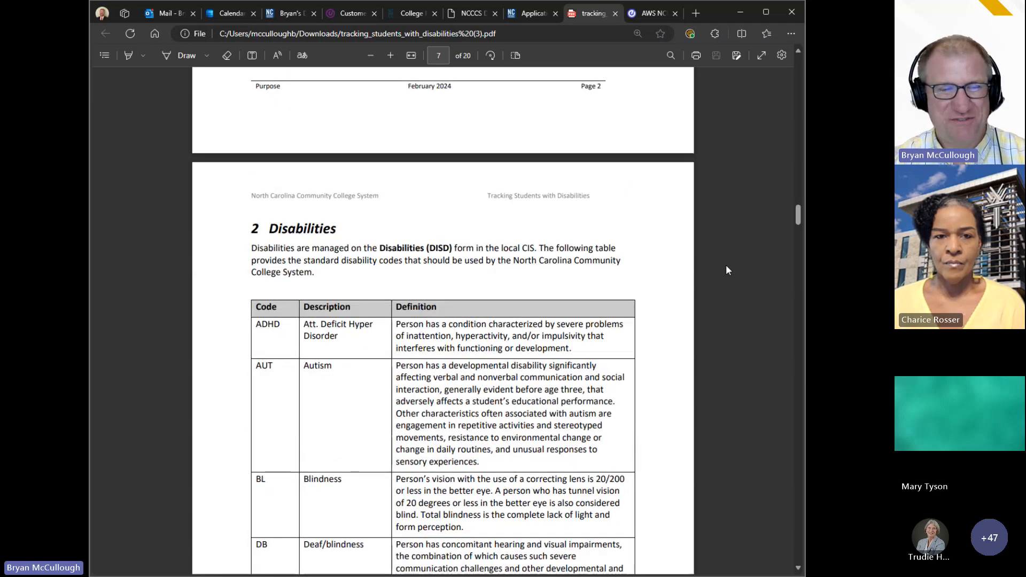
{"action": "scroll", "coordinate": [726, 266], "scroll_direction": "down", "scroll_amount": 1}
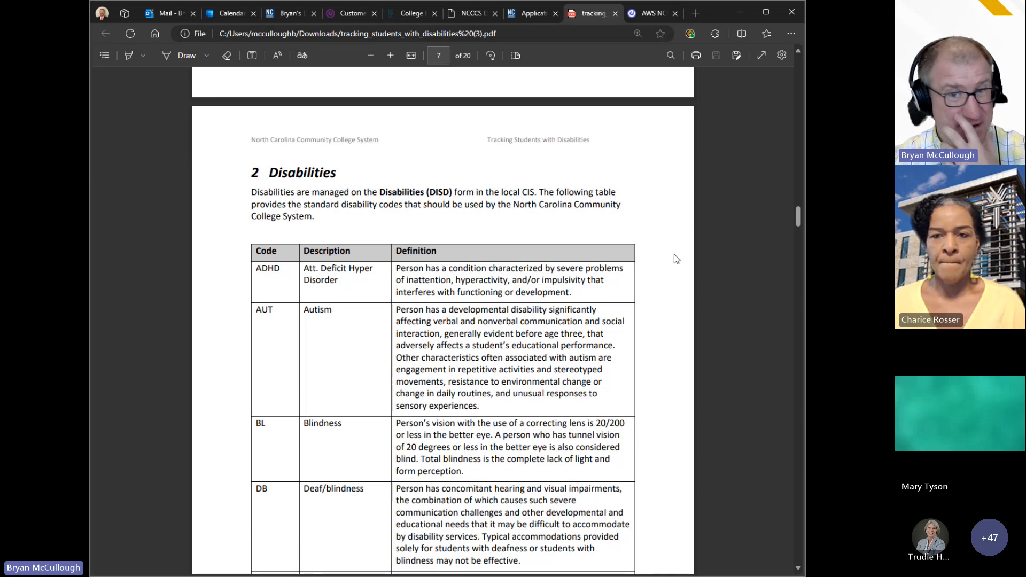
{"action": "scroll", "coordinate": [703, 291], "scroll_direction": "down", "scroll_amount": 2}
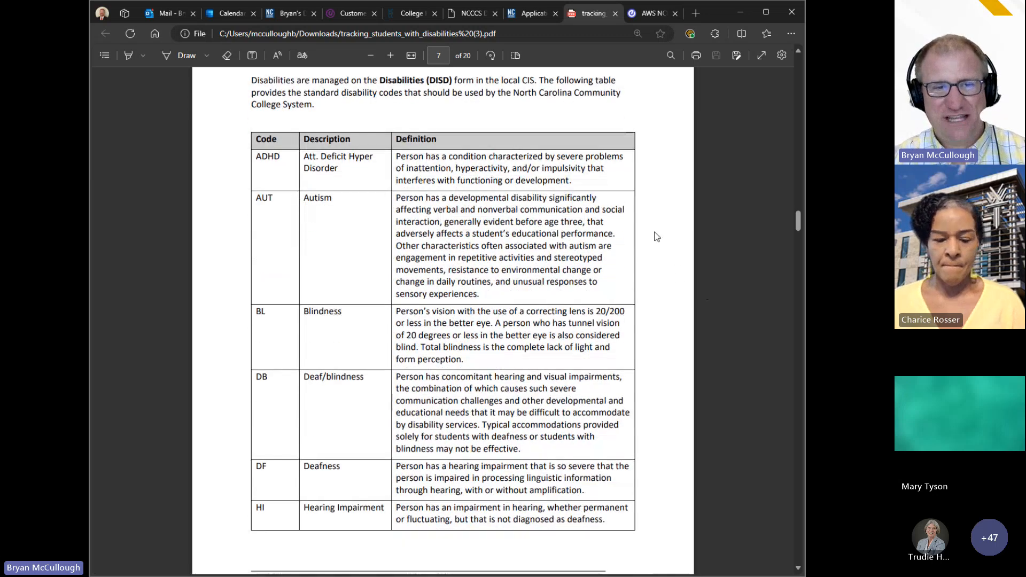
{"action": "scroll", "coordinate": [711, 291], "scroll_direction": "down", "scroll_amount": 8}
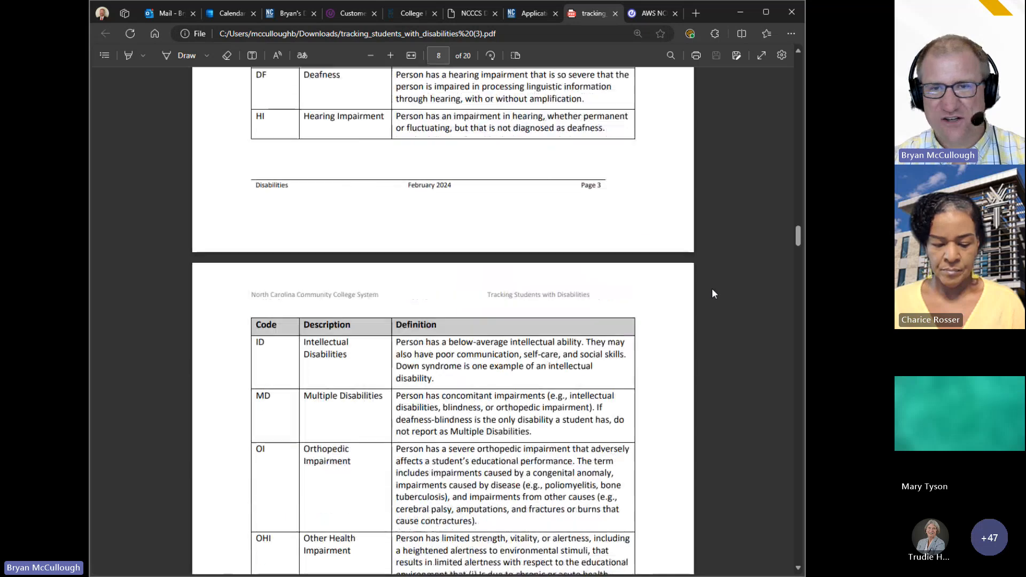
{"action": "scroll", "coordinate": [712, 293], "scroll_direction": "up", "scroll_amount": 10}
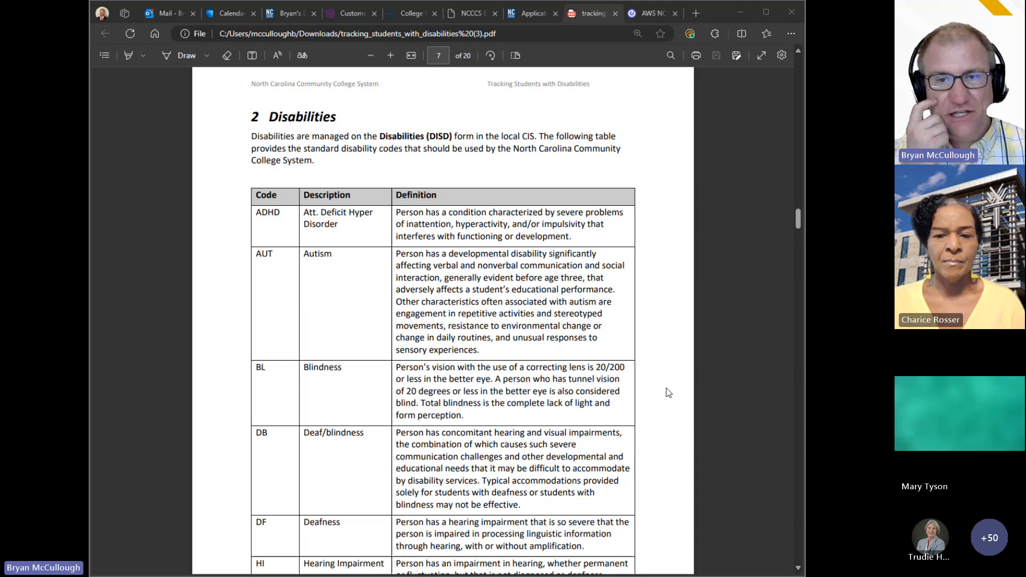
Step: Scroll through the code tables and section 2.1 to the DISD field descriptions on page 12
{"action": "scroll", "coordinate": [669, 393], "scroll_direction": "up", "scroll_amount": 10}
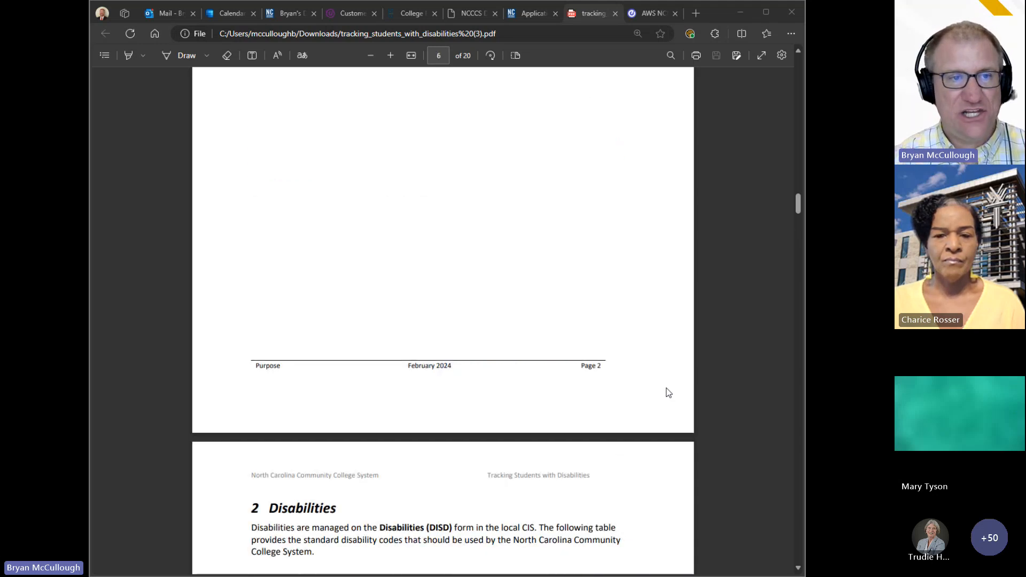
{"action": "scroll", "coordinate": [669, 393], "scroll_direction": "down", "scroll_amount": 12}
{"action": "scroll", "coordinate": [668, 393], "scroll_direction": "down", "scroll_amount": 15}
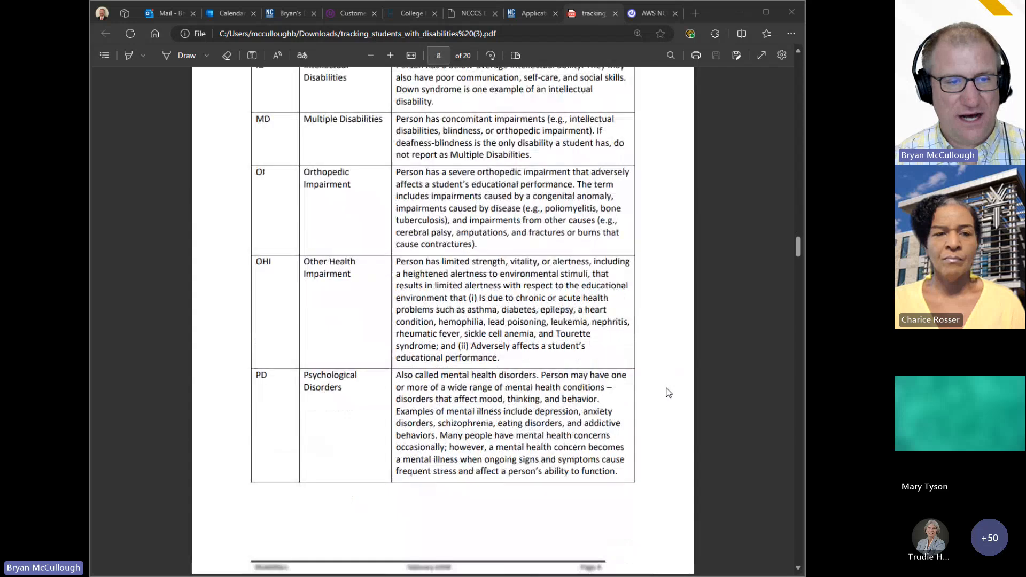
{"action": "scroll", "coordinate": [669, 392], "scroll_direction": "down", "scroll_amount": 15}
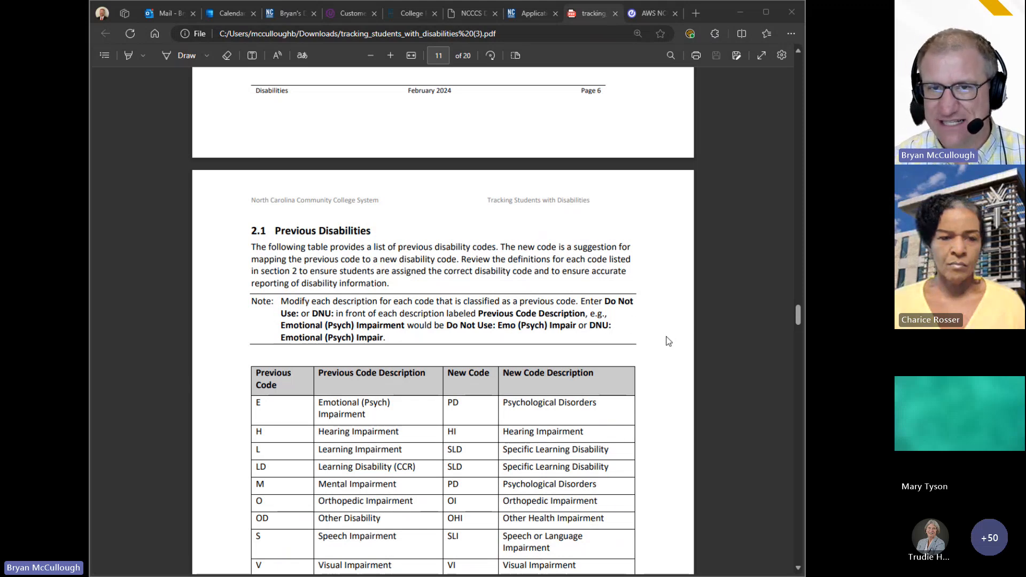
{"action": "scroll", "coordinate": [667, 342], "scroll_direction": "up", "scroll_amount": 4}
{"action": "scroll", "coordinate": [667, 342], "scroll_direction": "up", "scroll_amount": 10}
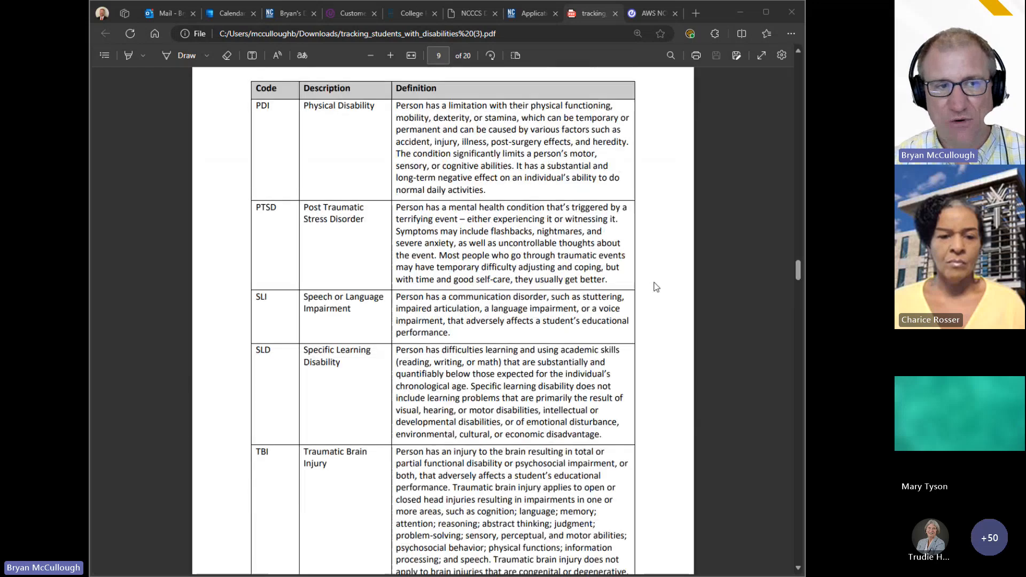
{"action": "scroll", "coordinate": [646, 183], "scroll_direction": "up", "scroll_amount": 5}
{"action": "scroll", "coordinate": [647, 183], "scroll_direction": "down", "scroll_amount": 20}
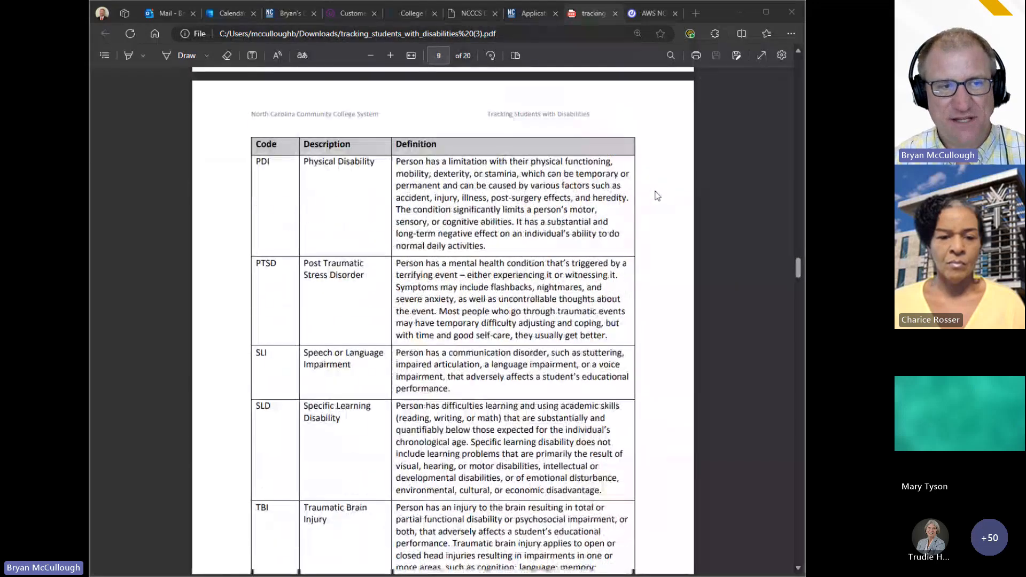
{"action": "scroll", "coordinate": [684, 249], "scroll_direction": "down", "scroll_amount": 5}
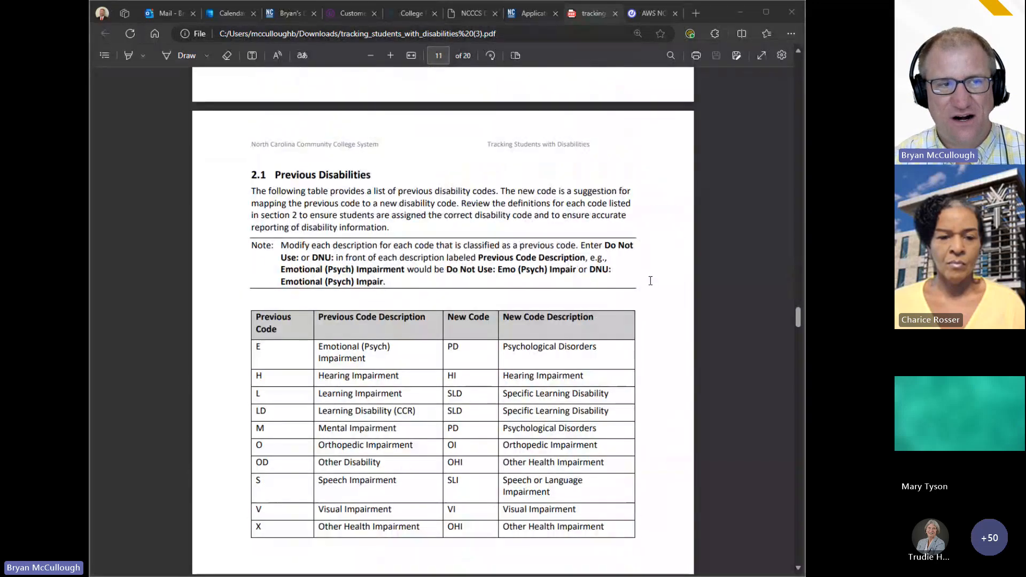
{"action": "scroll", "coordinate": [652, 357], "scroll_direction": "down", "scroll_amount": 4}
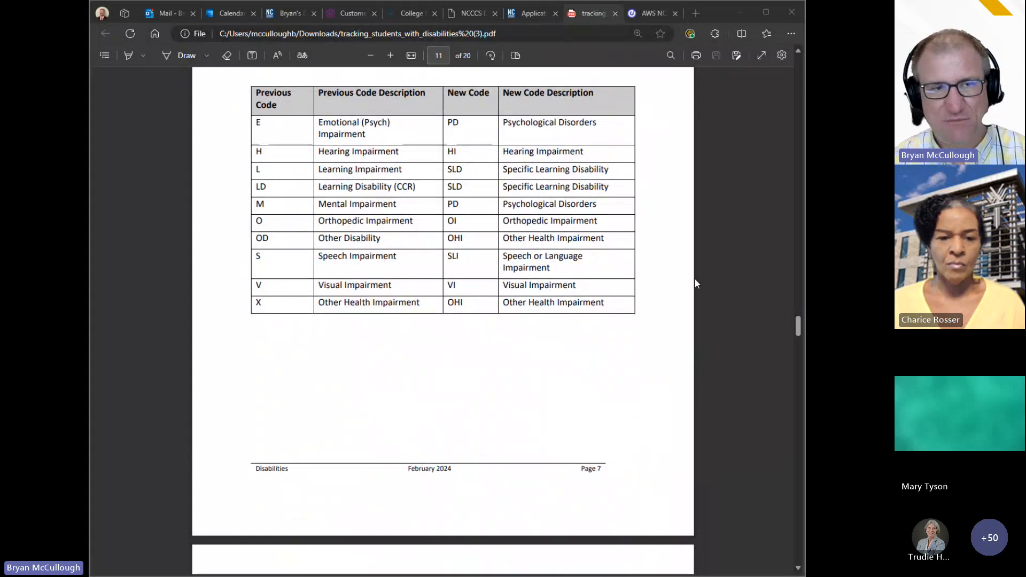
{"action": "scroll", "coordinate": [694, 283], "scroll_direction": "down", "scroll_amount": 15}
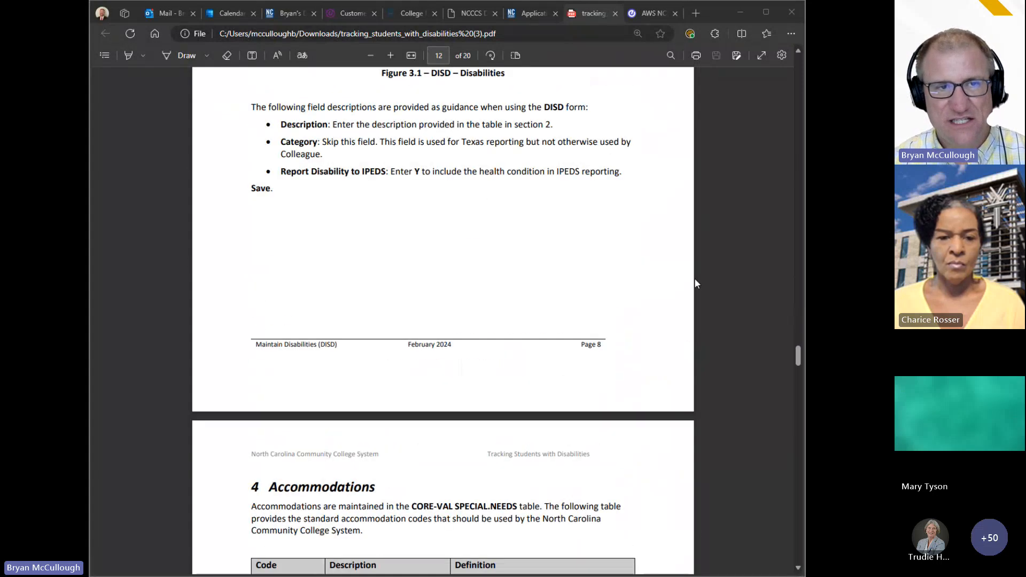
Step: Scroll past the Previous Accommodations table to section 5, Maintain Person Health Information, on page 17
{"action": "scroll", "coordinate": [694, 283], "scroll_direction": "up", "scroll_amount": 5}
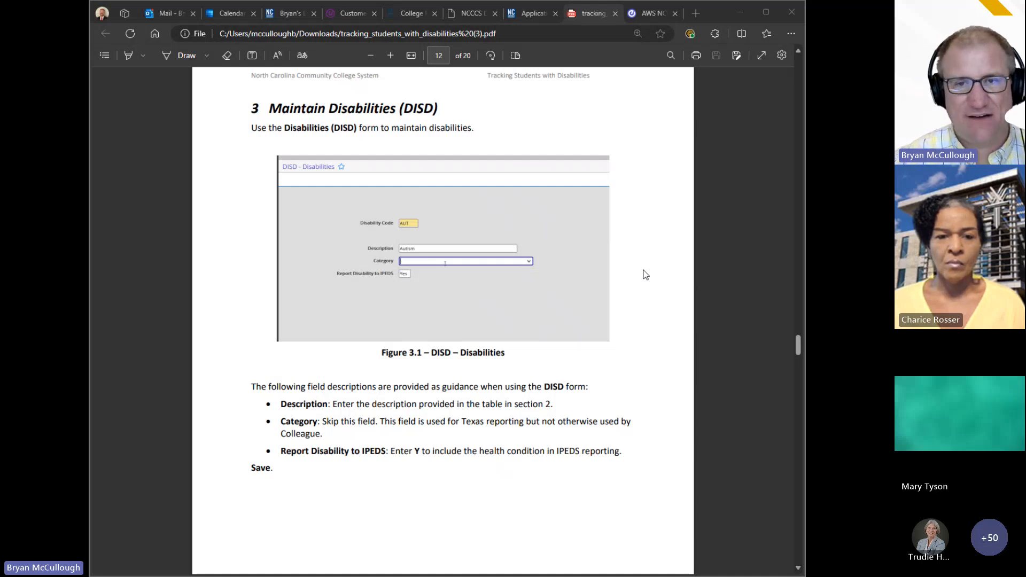
{"action": "scroll", "coordinate": [645, 275], "scroll_direction": "down", "scroll_amount": 10}
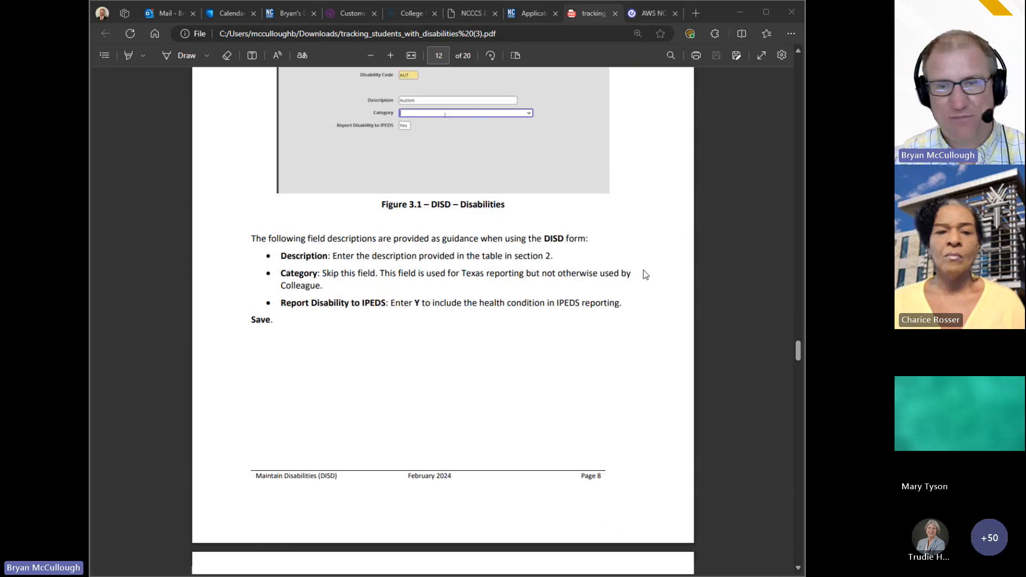
{"action": "scroll", "coordinate": [645, 274], "scroll_direction": "down", "scroll_amount": 3}
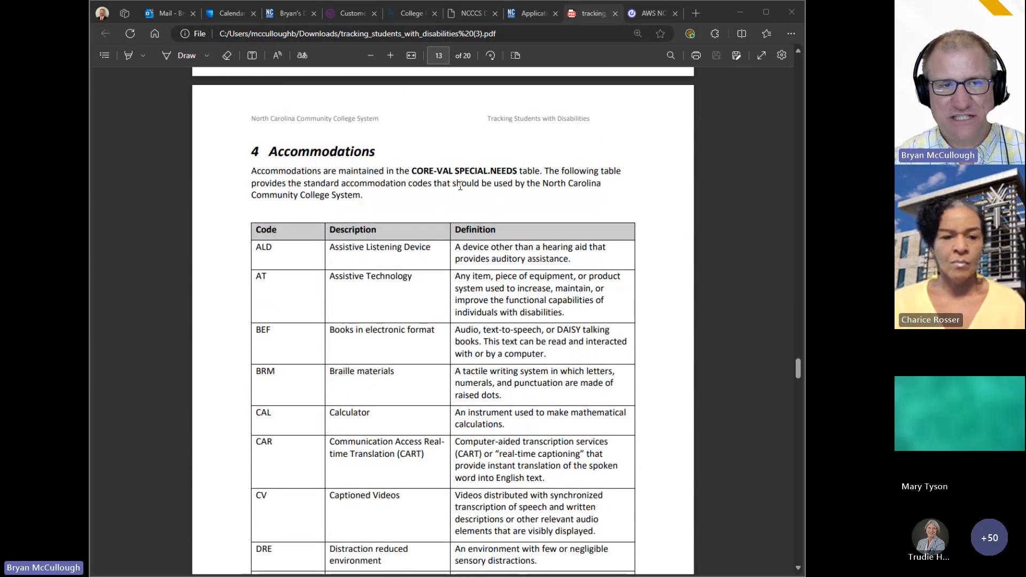
{"action": "scroll", "coordinate": [677, 258], "scroll_direction": "down", "scroll_amount": 3}
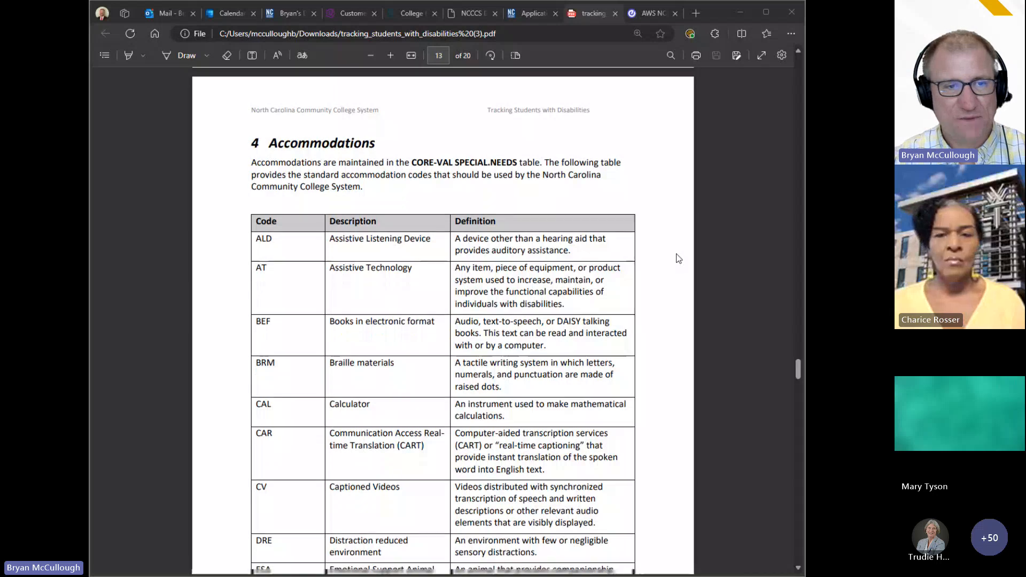
{"action": "scroll", "coordinate": [678, 258], "scroll_direction": "down", "scroll_amount": 20}
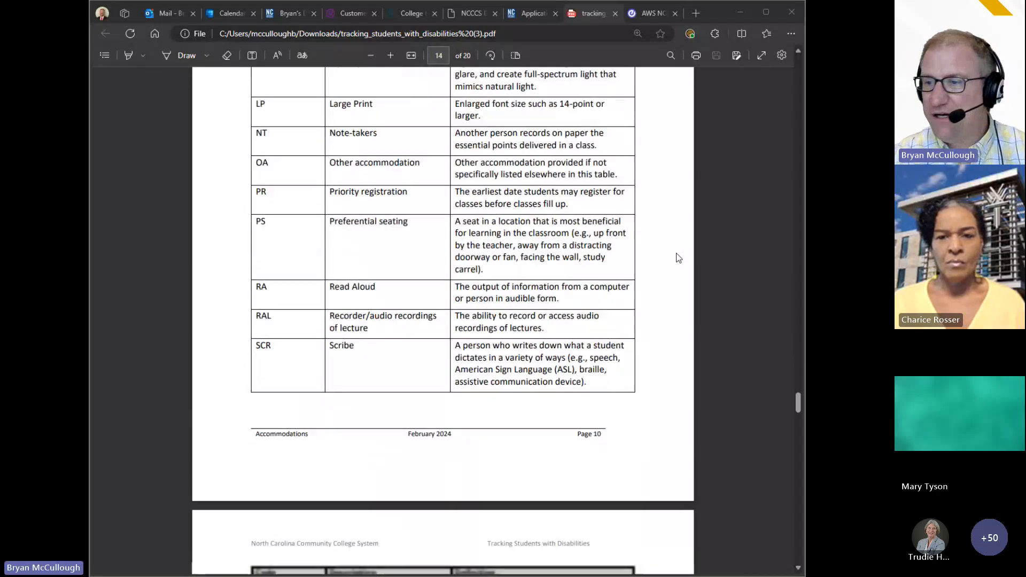
{"action": "scroll", "coordinate": [679, 258], "scroll_direction": "down", "scroll_amount": 1}
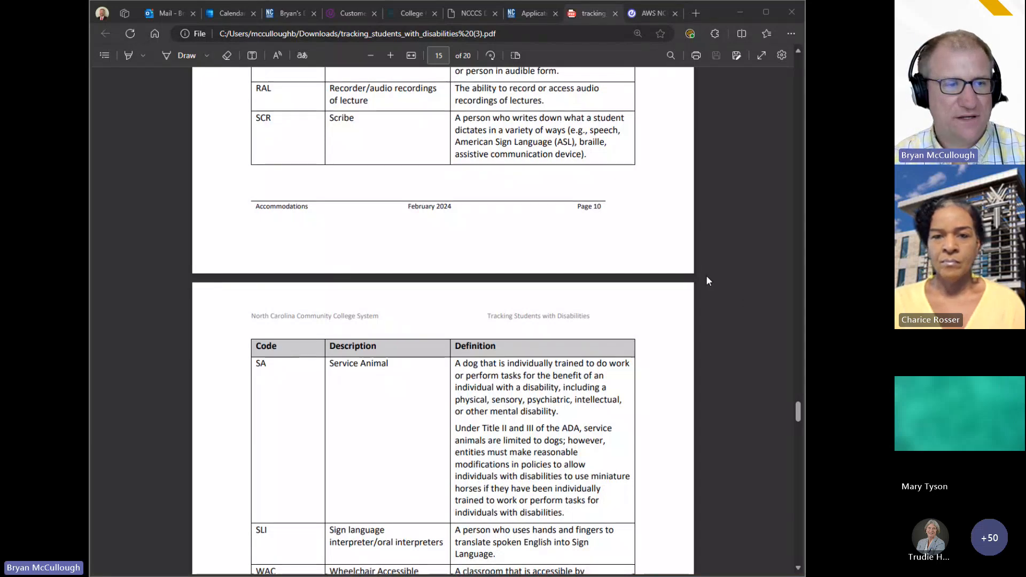
{"action": "scroll", "coordinate": [706, 278], "scroll_direction": "down", "scroll_amount": 5}
{"action": "scroll", "coordinate": [706, 278], "scroll_direction": "down", "scroll_amount": 8}
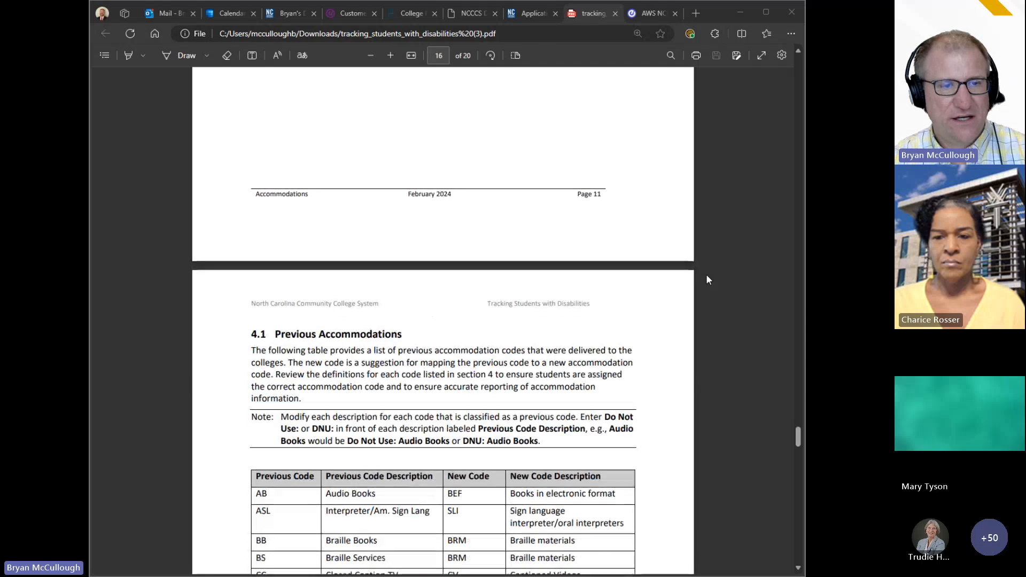
{"action": "scroll", "coordinate": [680, 334], "scroll_direction": "down", "scroll_amount": 10}
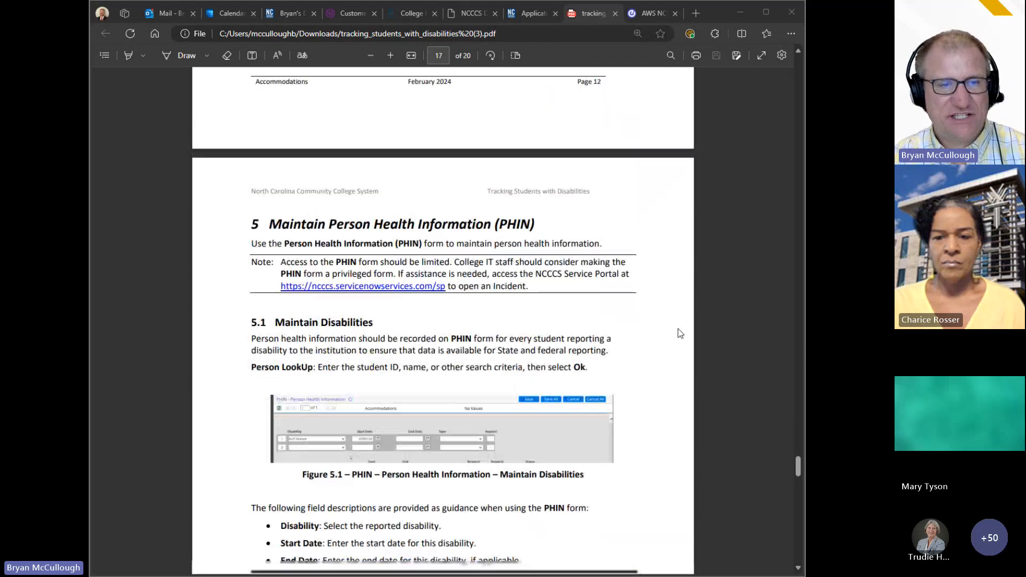
Step: In Colleague, open the PHIN form with 'phin' and load the student's record by ID
{"action": "left_click", "coordinate": [648, 13]}
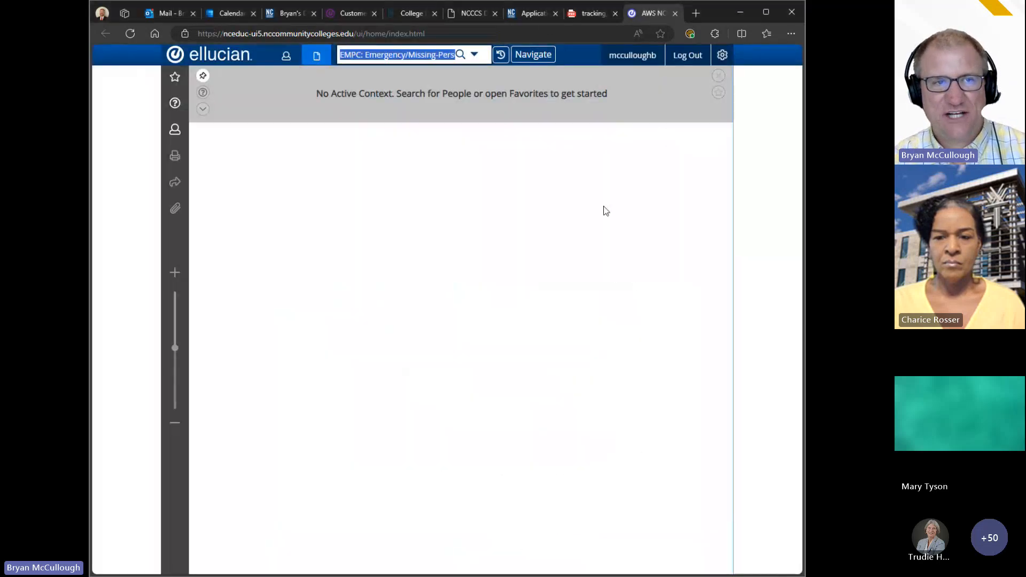
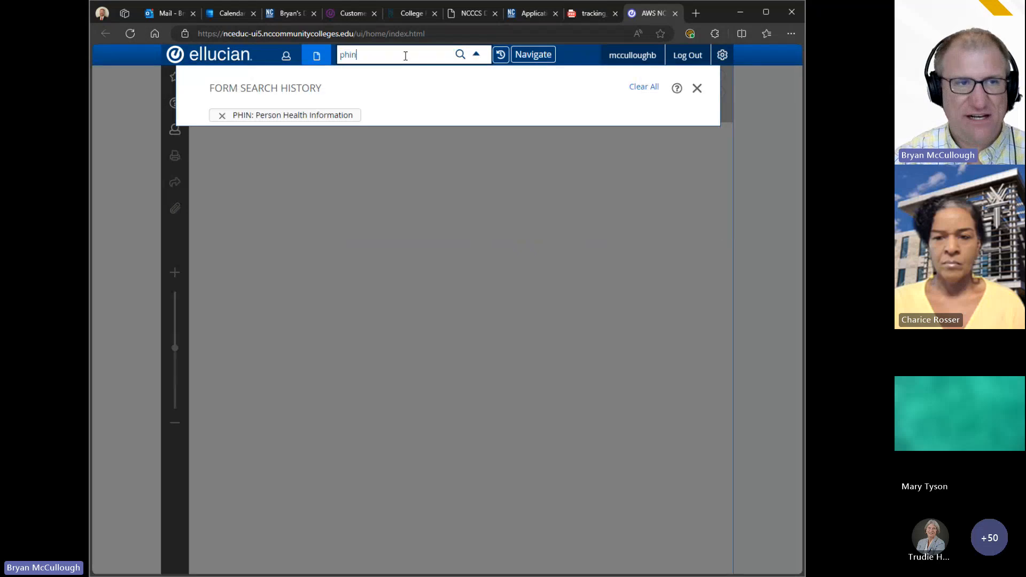
{"action": "key", "text": "Return"}
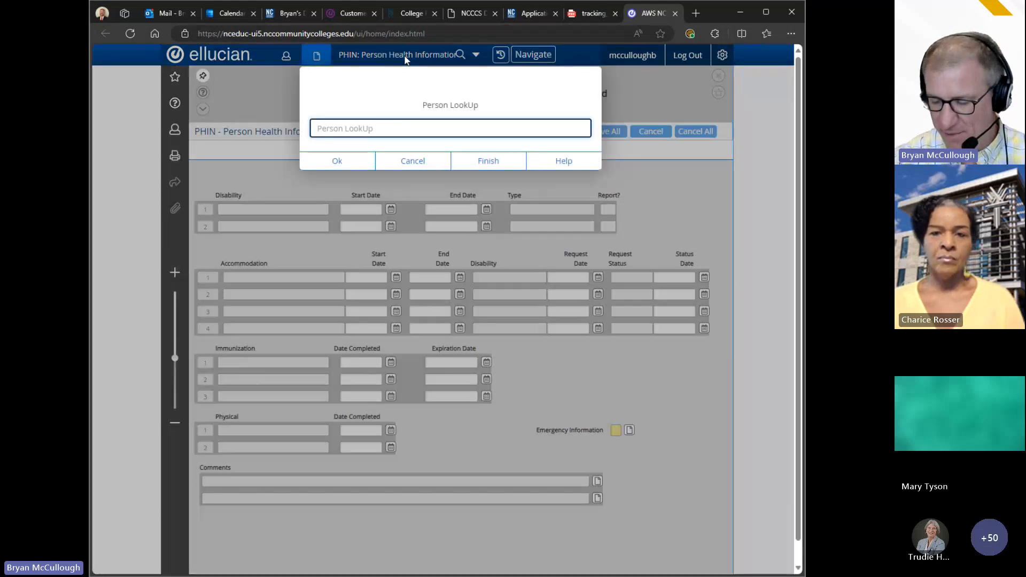
{"action": "key", "text": "Return"}
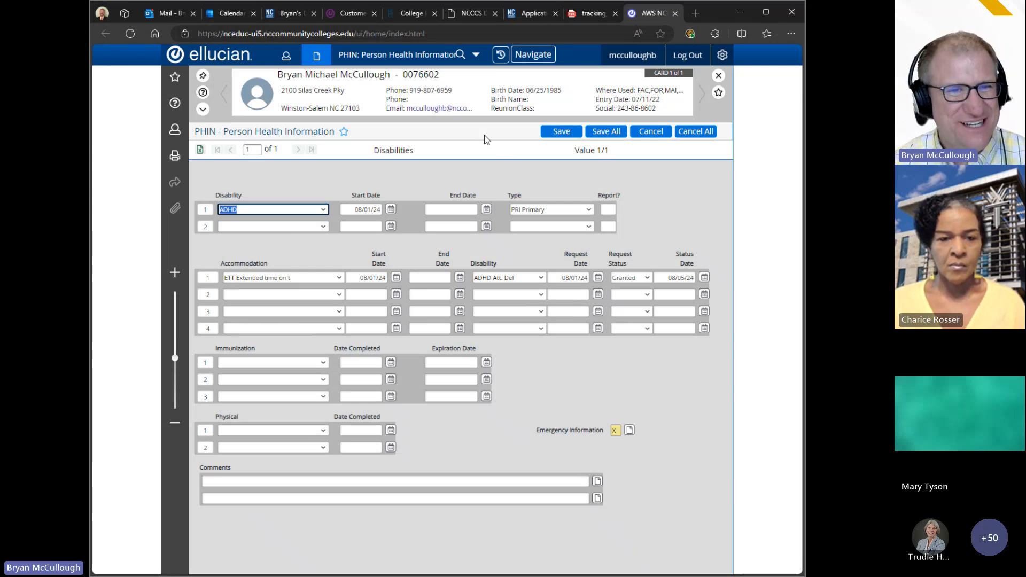
{"action": "left_click", "coordinate": [333, 181]}
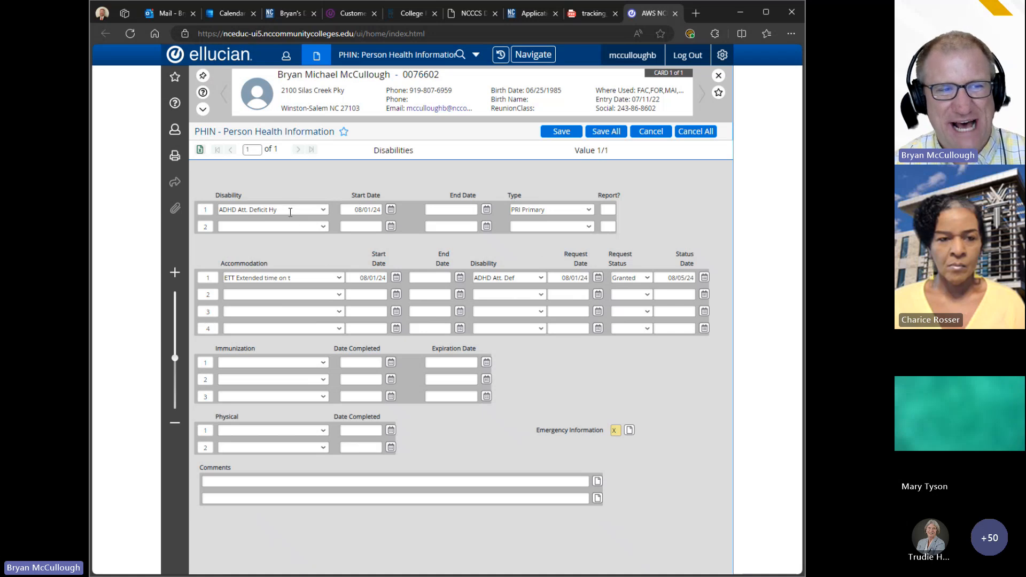
{"action": "left_click", "coordinate": [324, 214]}
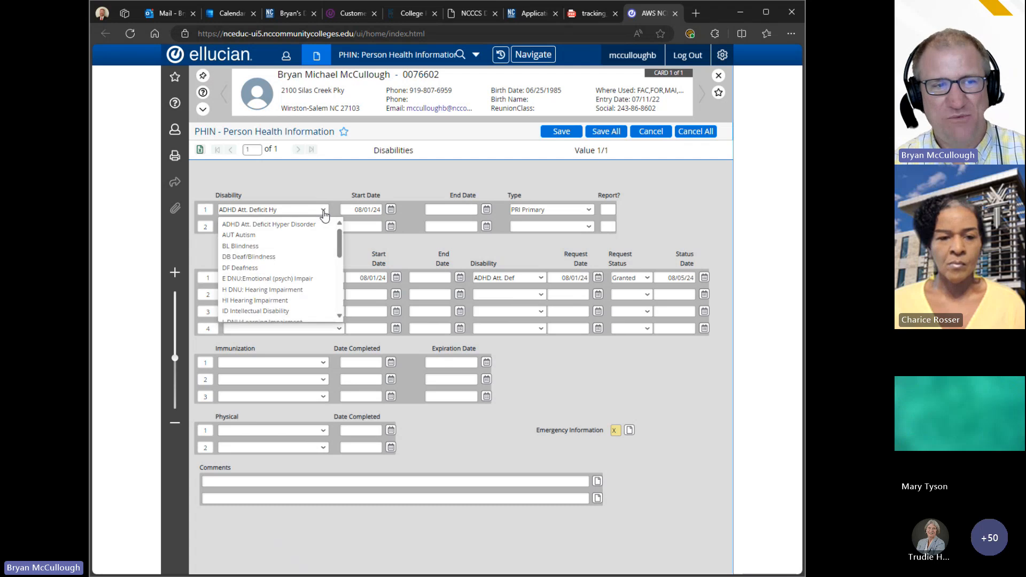
{"action": "left_click_drag", "start_coordinate": [340, 235], "coordinate": [342, 260]}
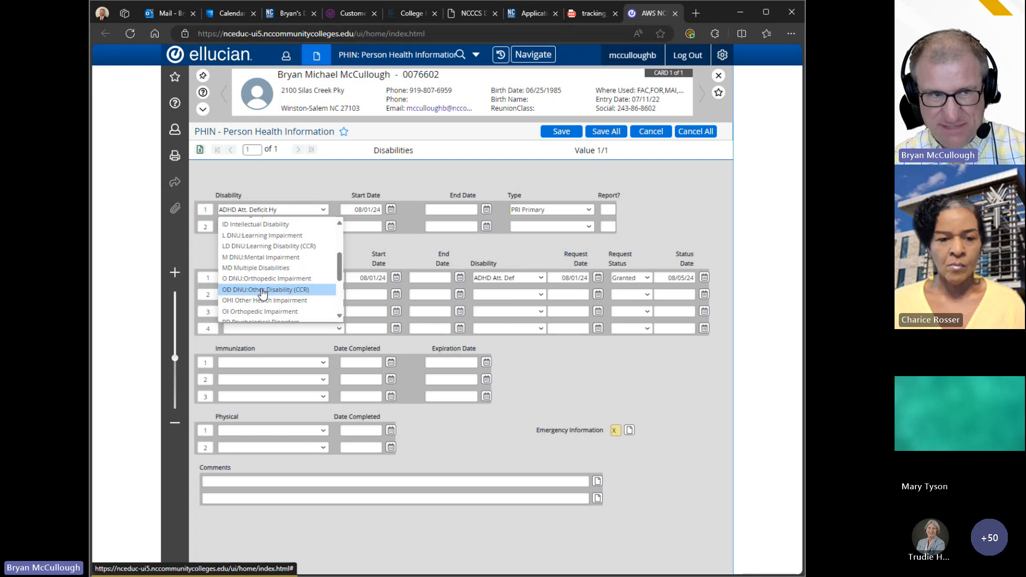
{"action": "left_click_drag", "start_coordinate": [338, 275], "coordinate": [339, 251]}
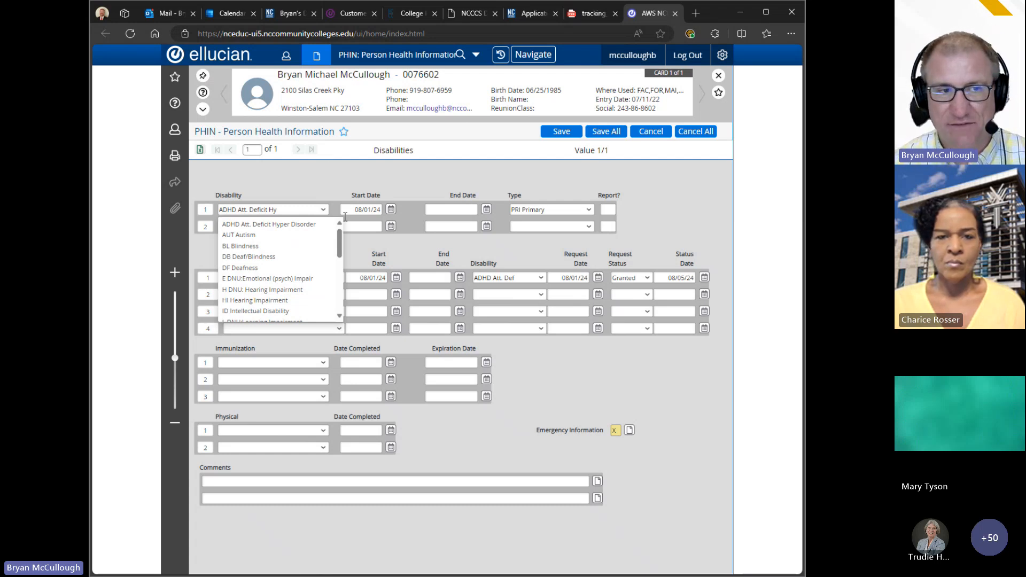
{"action": "mouse_move", "coordinate": [340, 249]}
{"action": "left_mouse_down"}
{"action": "mouse_move", "coordinate": [340, 260]}
{"action": "mouse_move", "coordinate": [341, 247]}
{"action": "left_mouse_up"}
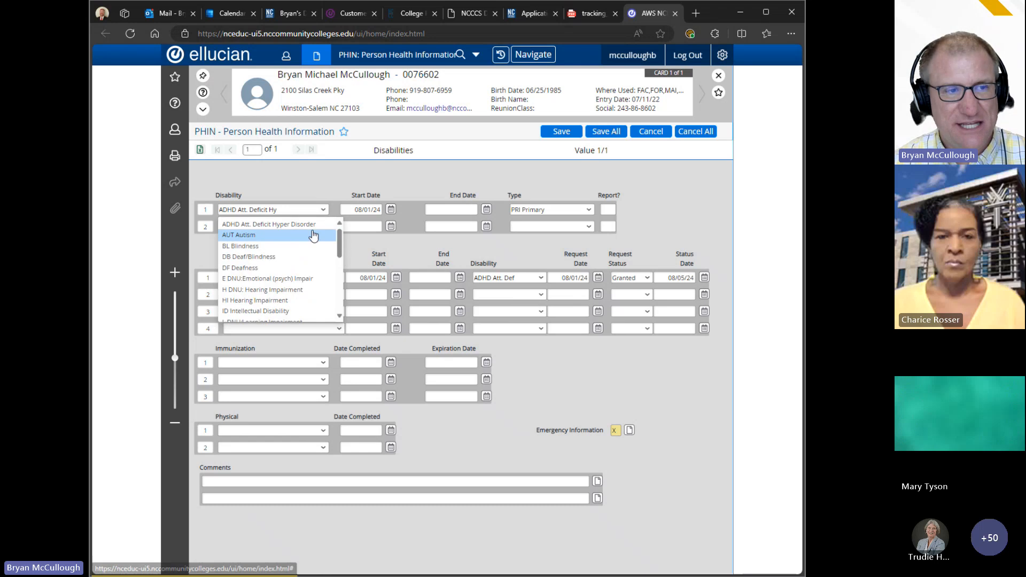
{"action": "left_click", "coordinate": [301, 213]}
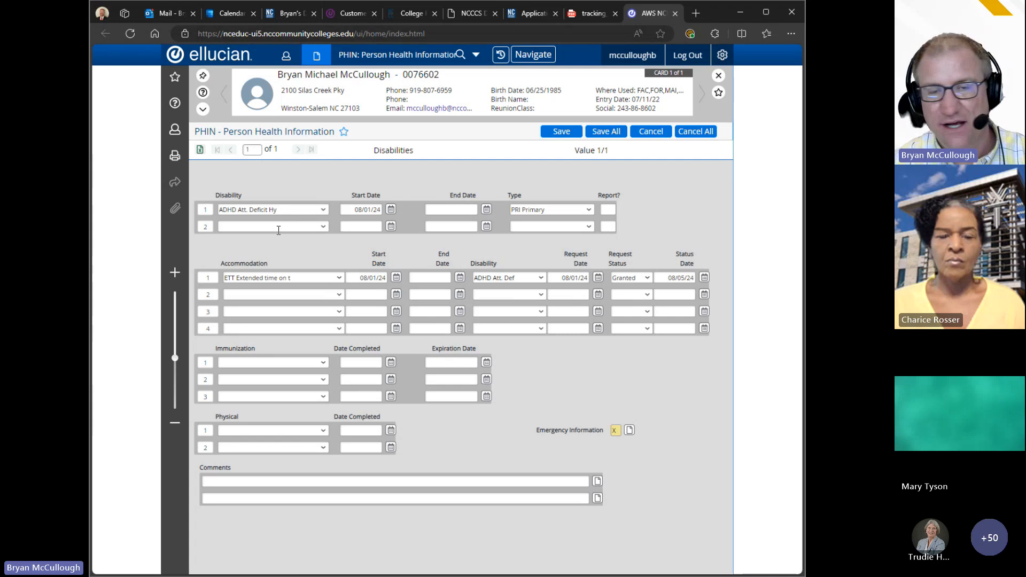
{"action": "left_click", "coordinate": [366, 210]}
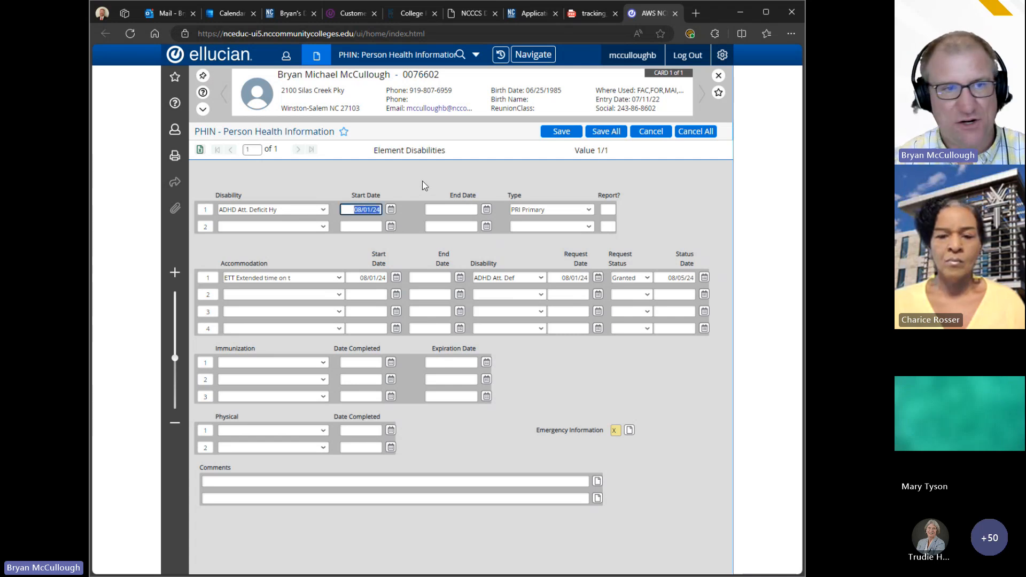
{"action": "left_click", "coordinate": [448, 210]}
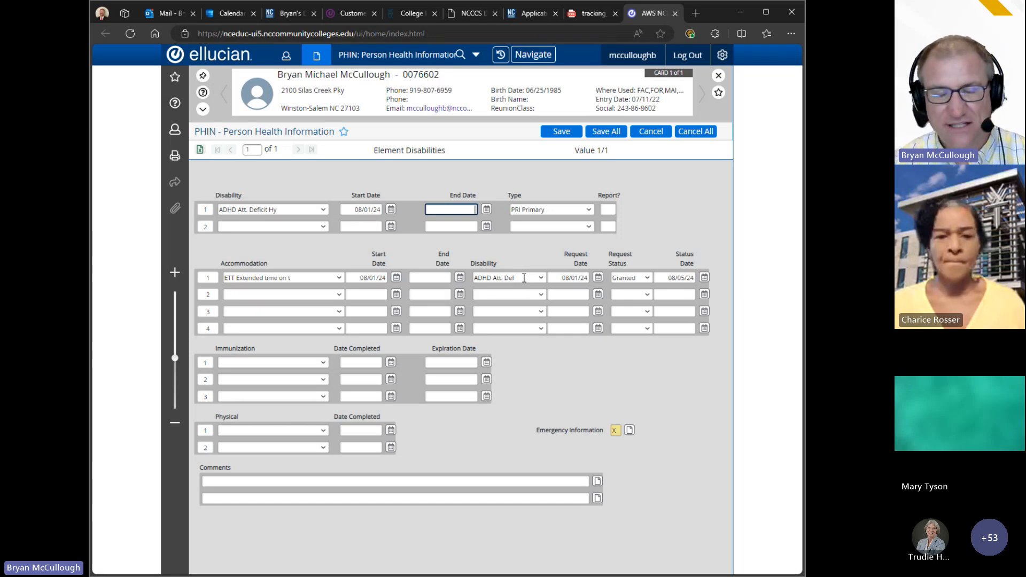
{"action": "left_click", "coordinate": [521, 277]}
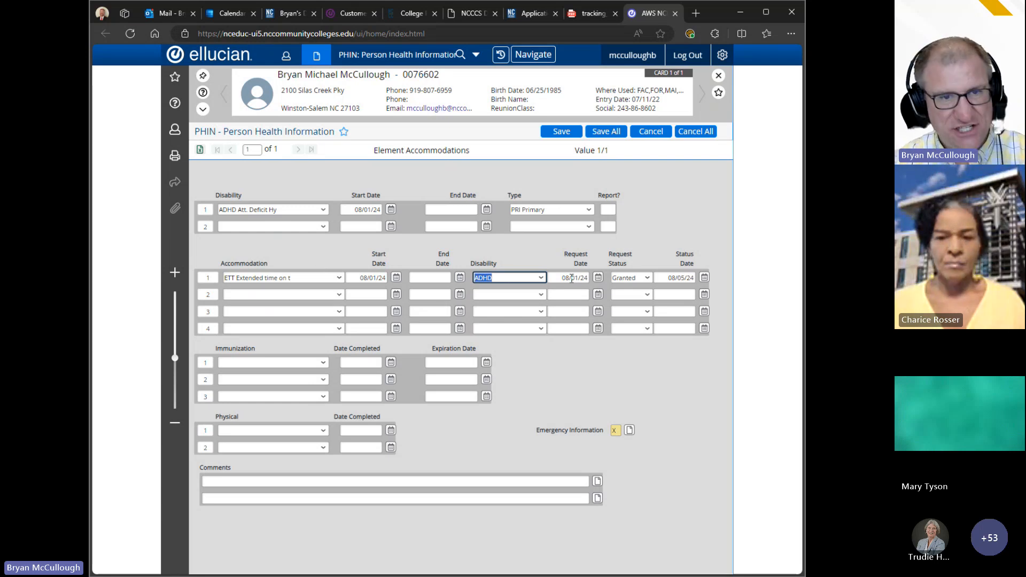
{"action": "key", "text": "Tab"}
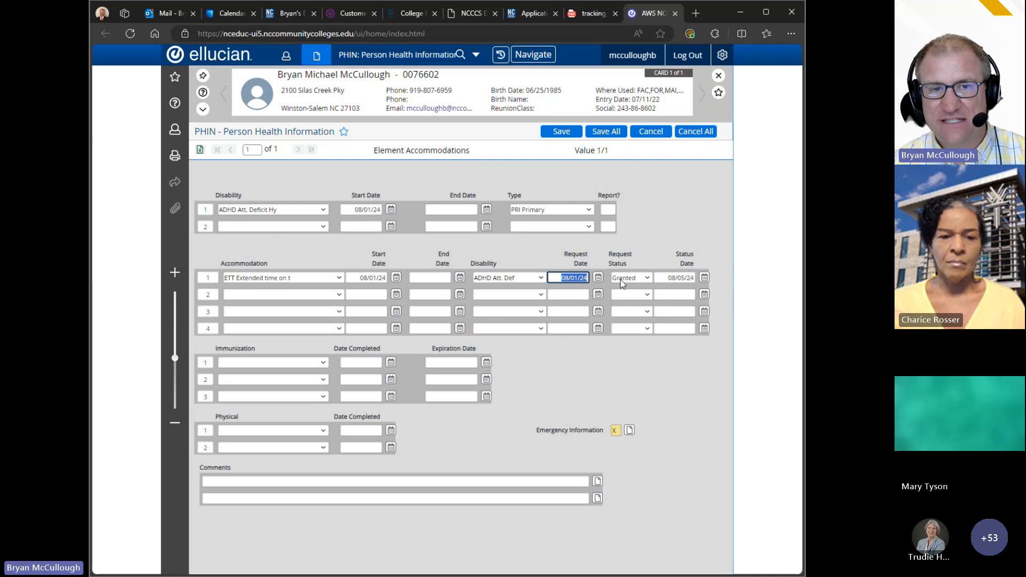
{"action": "left_click", "coordinate": [648, 275]}
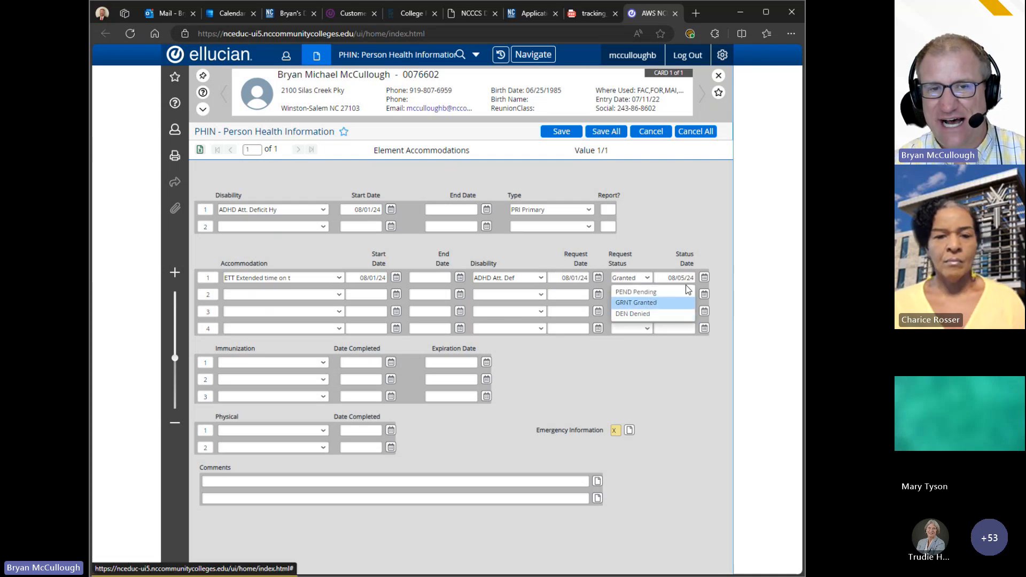
{"action": "left_click", "coordinate": [653, 222]}
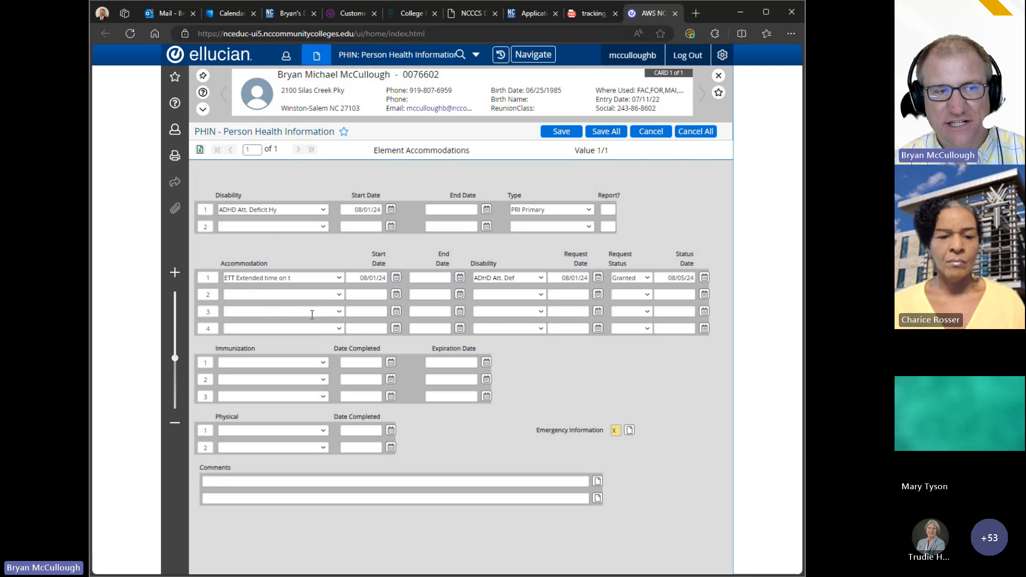
{"action": "left_click", "coordinate": [292, 363]}
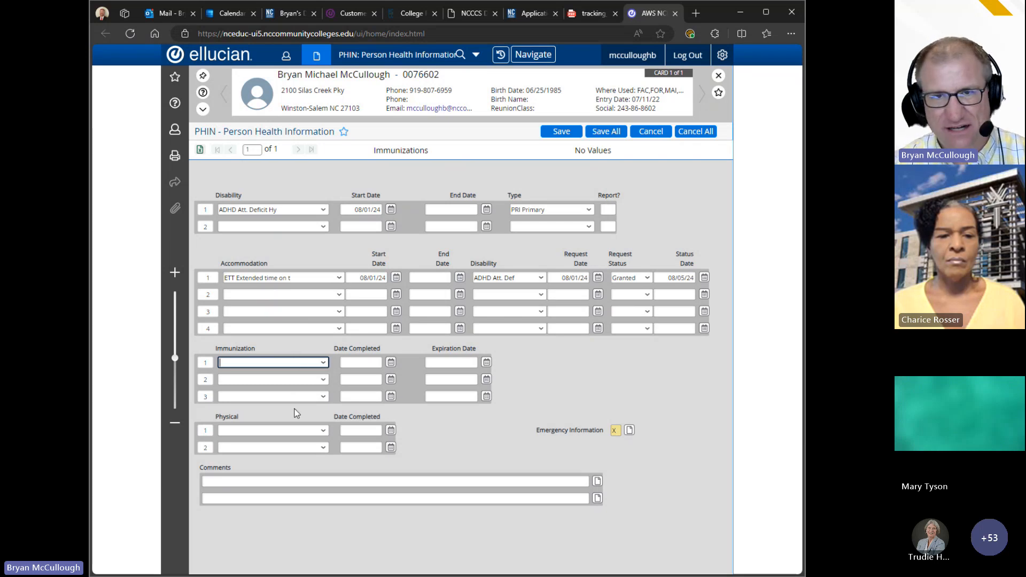
Step: Check the Physical row 1 dropdown options and move to Date Completed, leaving physicals empty
{"action": "left_click", "coordinate": [322, 430]}
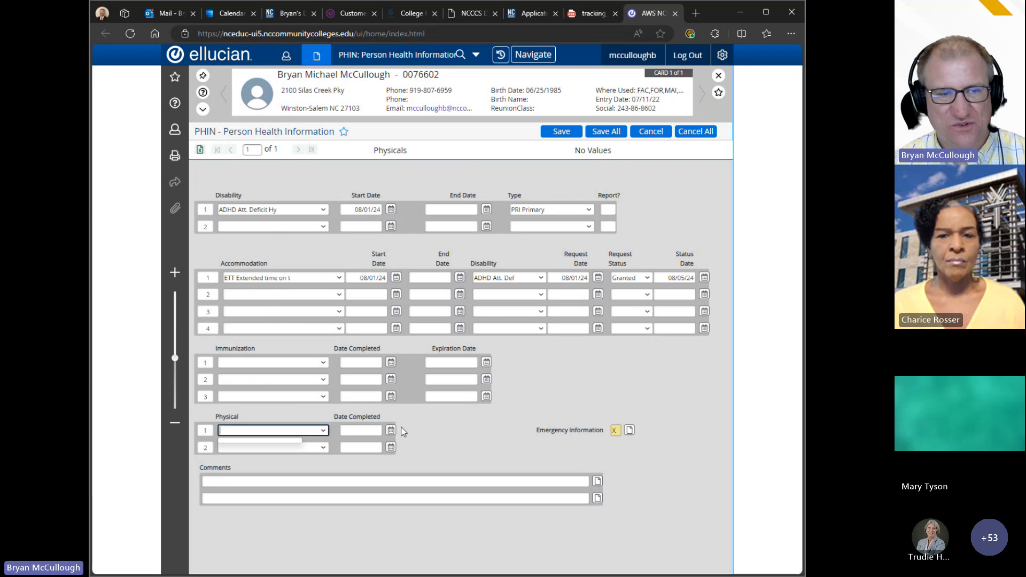
{"action": "key", "text": "Tab"}
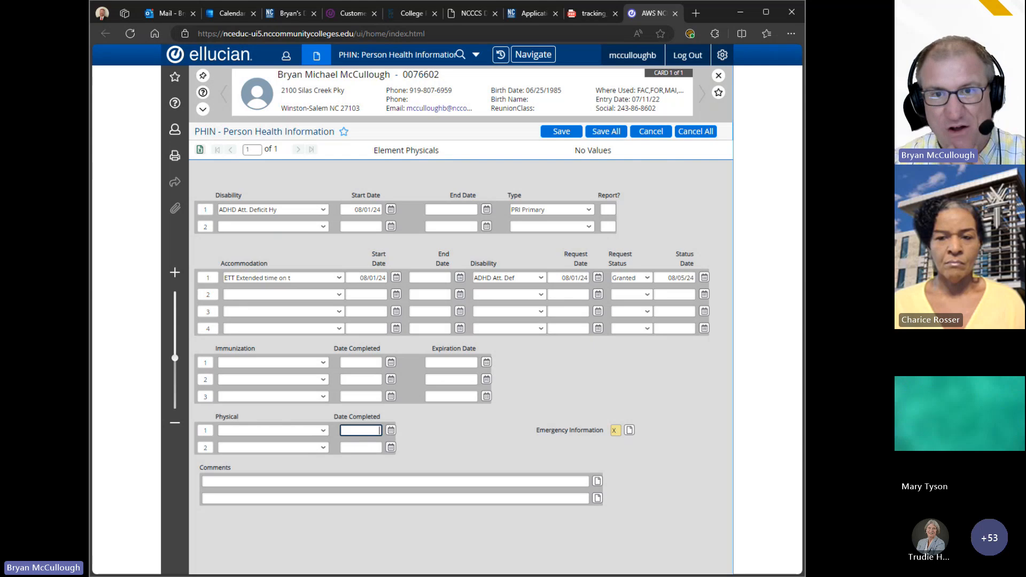
Step: Return to the KB article tab and go to the portal home page via the Home breadcrumb
{"action": "left_click", "coordinate": [591, 12]}
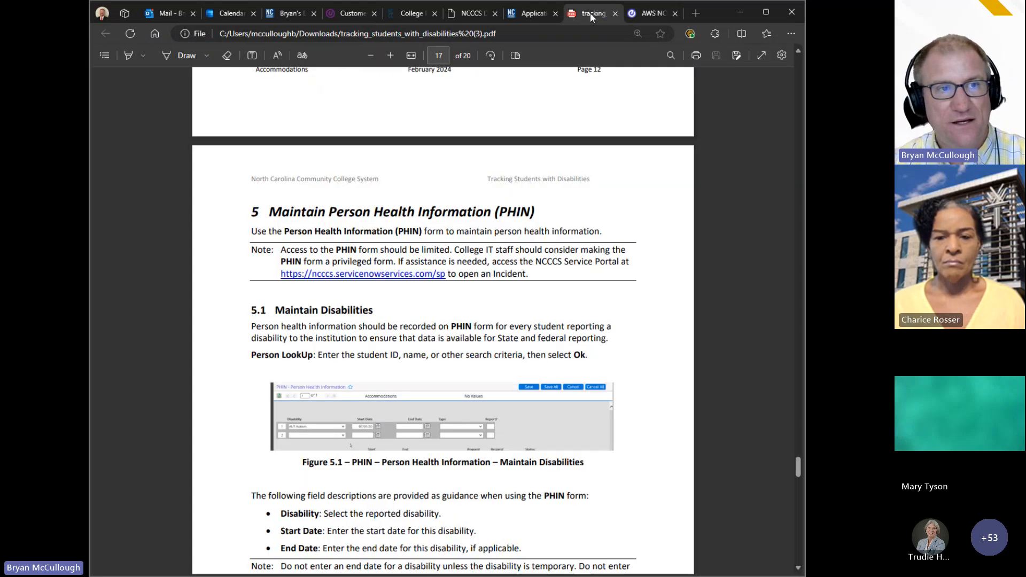
{"action": "left_click", "coordinate": [524, 11]}
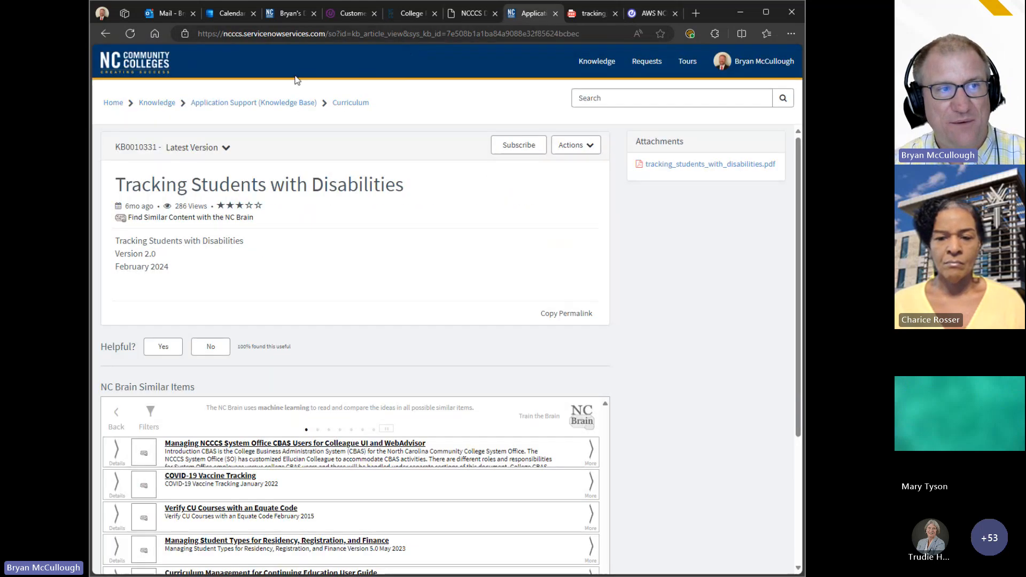
{"action": "left_click", "coordinate": [110, 104]}
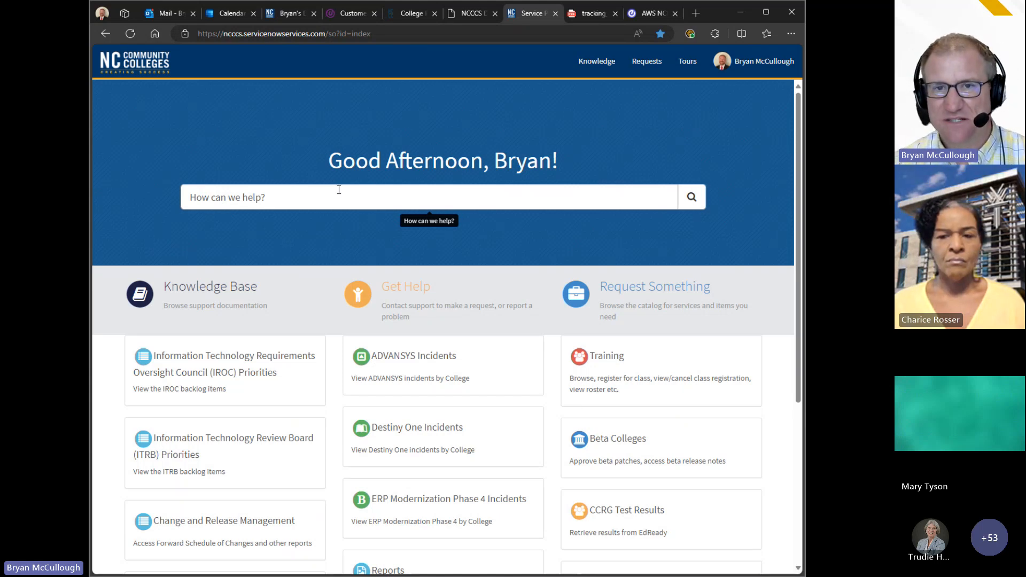
Step: Reload the support home page and search the portal for 'disabilities'
{"action": "mouse_move", "coordinate": [645, 16]}
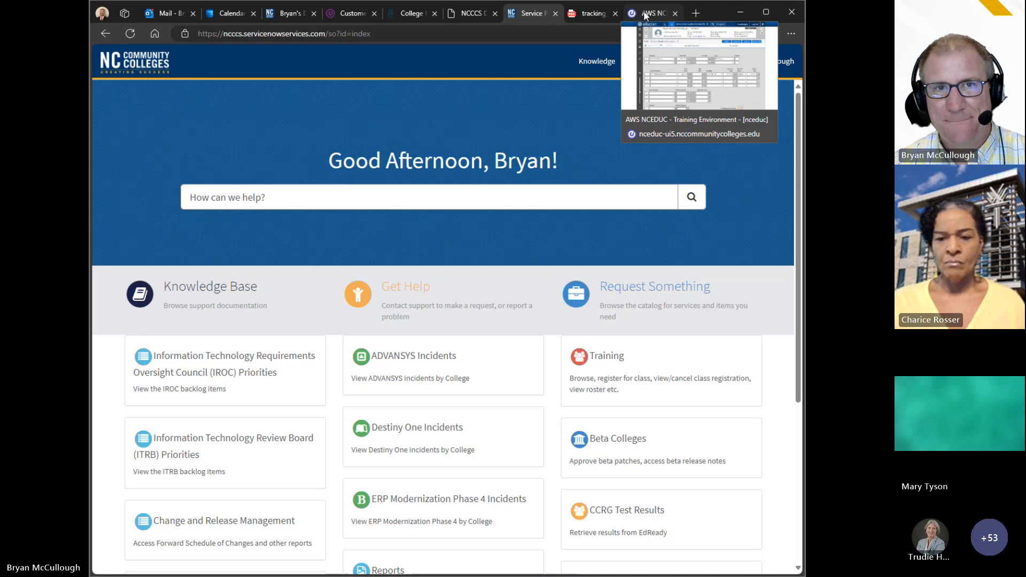
{"action": "left_click", "coordinate": [486, 193]}
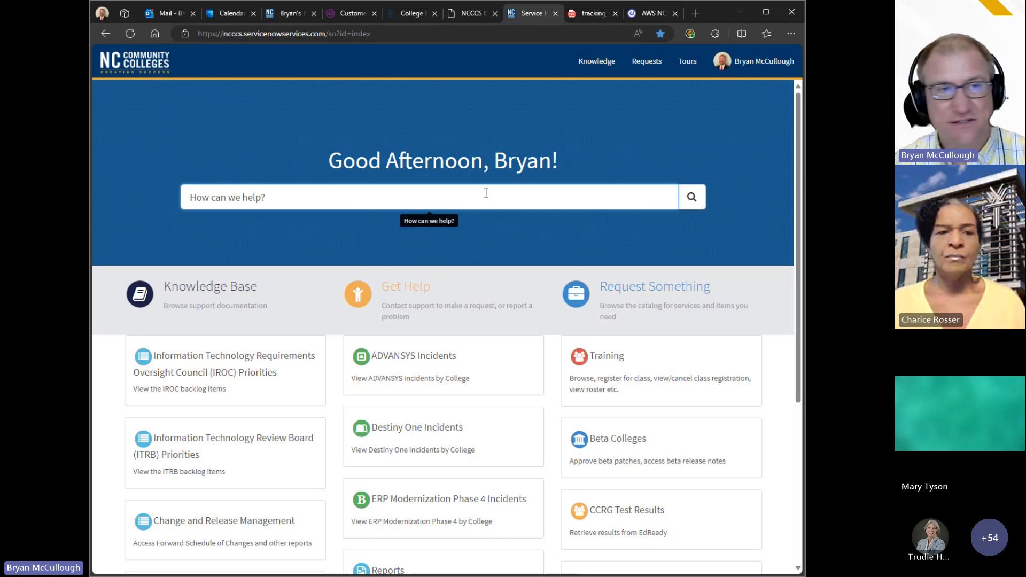
{"action": "left_click", "coordinate": [332, 35]}
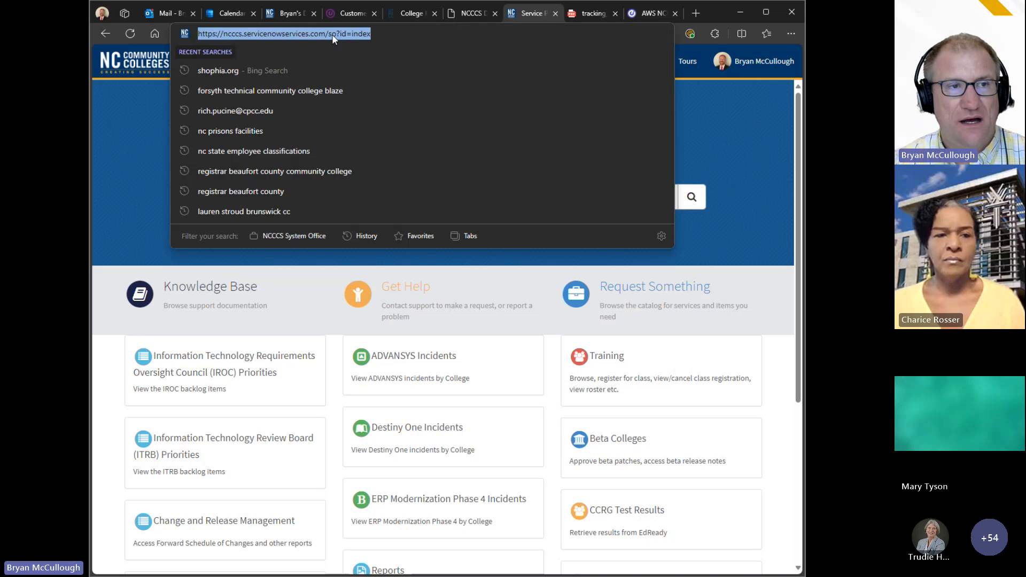
{"action": "left_click", "coordinate": [335, 34]}
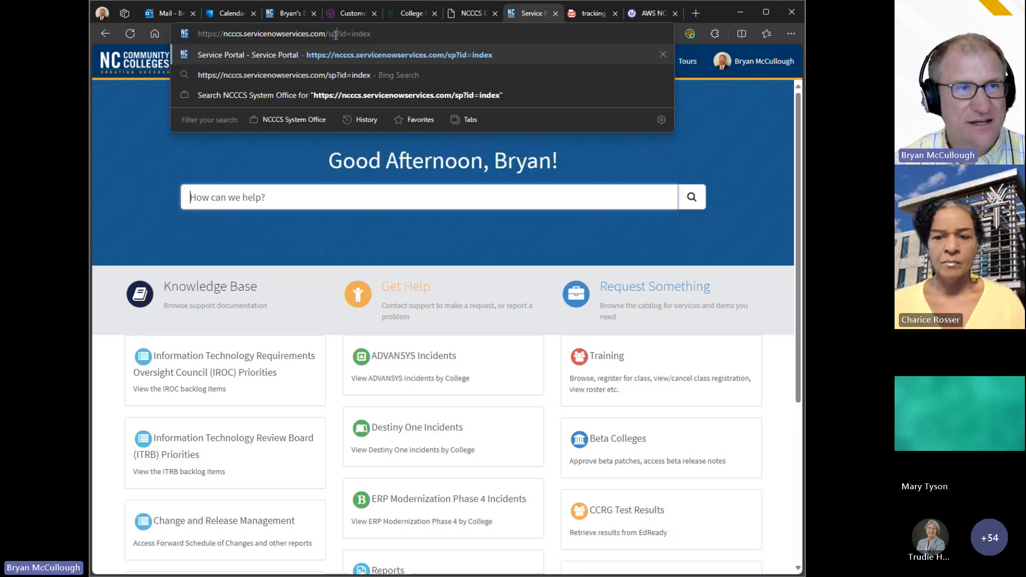
{"action": "key", "text": "Return"}
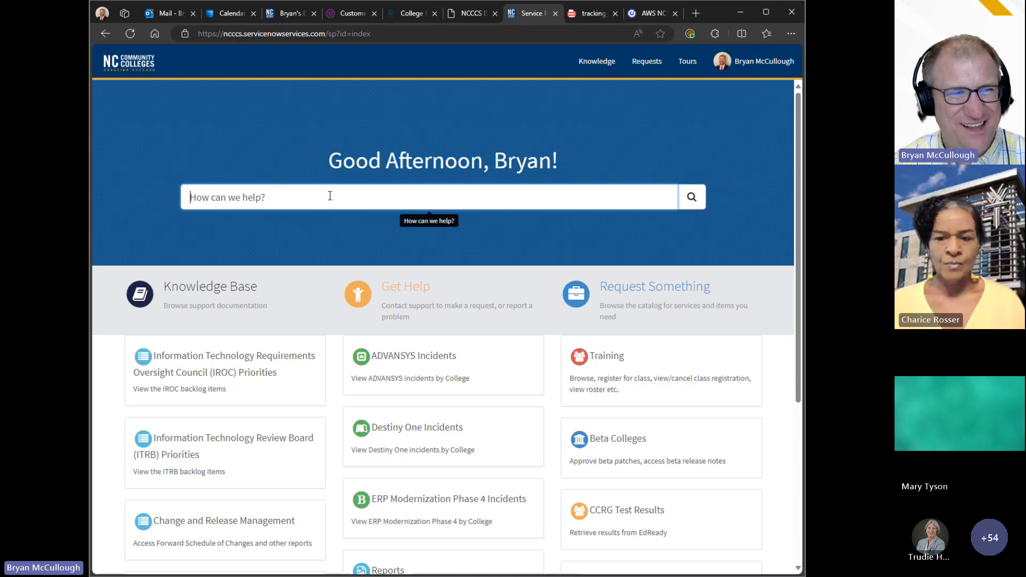
{"action": "type", "text": "disabilities"}
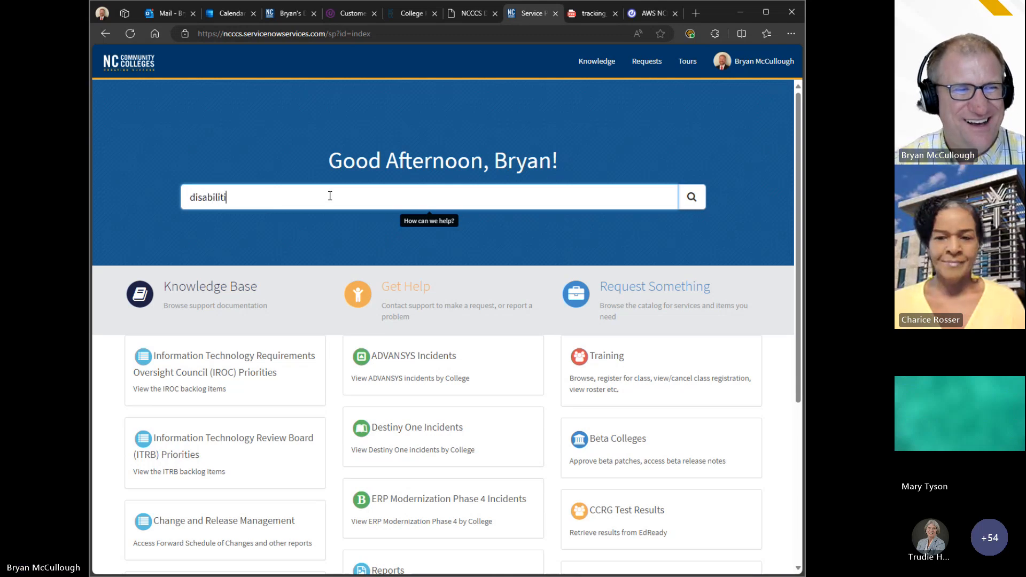
{"action": "key", "text": "Return"}
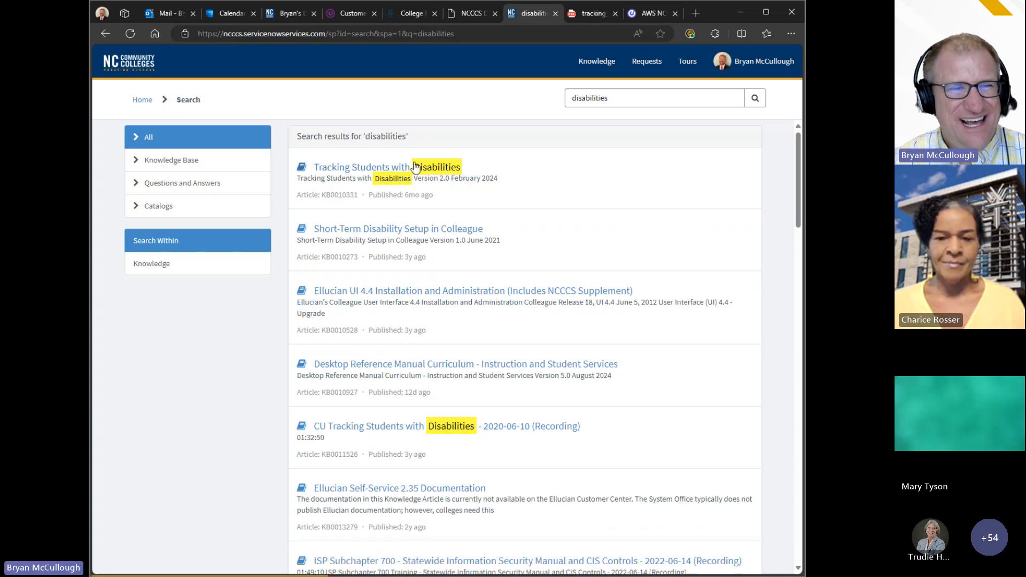
Step: Open the Tracking Students with Disabilities result, KB0010331, showing its PDF attachment
{"action": "left_click", "coordinate": [418, 170]}
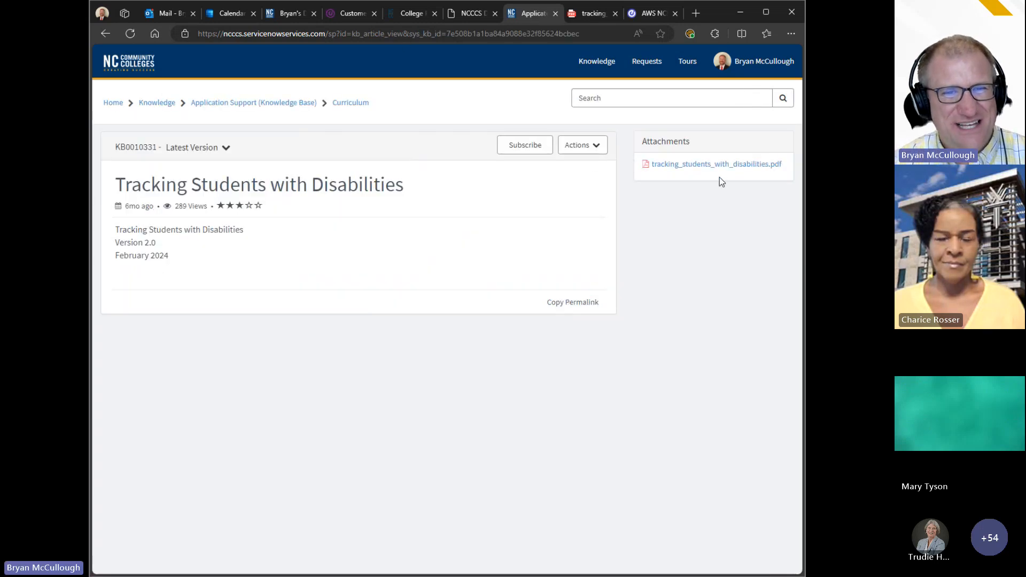
{"action": "left_click", "coordinate": [457, 35]}
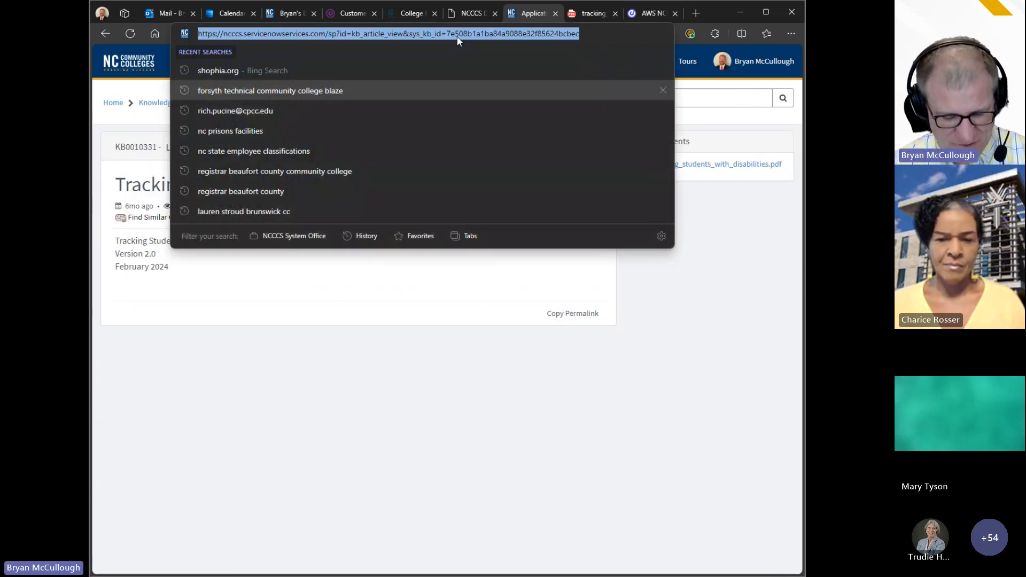
{"action": "left_click", "coordinate": [681, 335]}
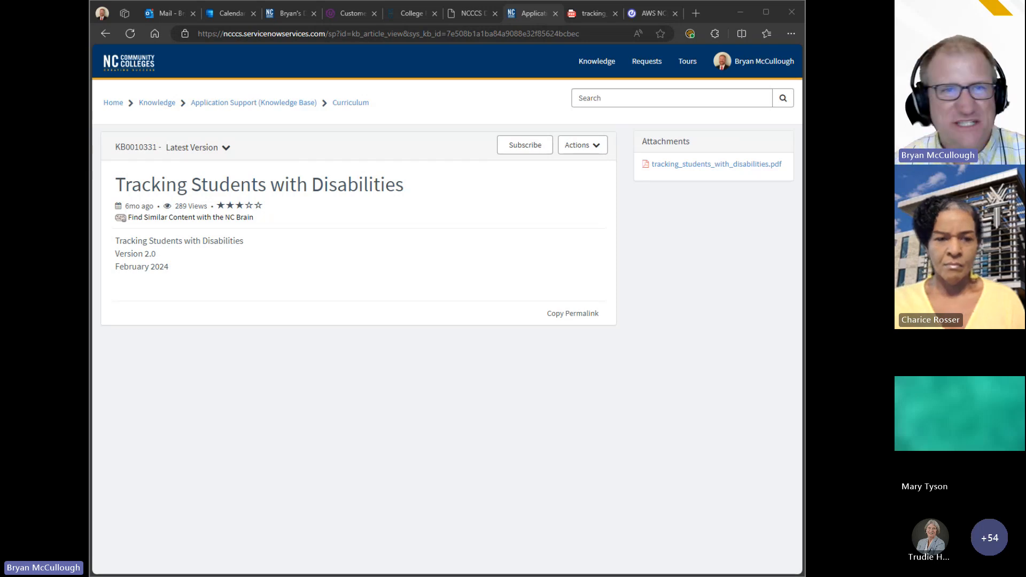
Step: Back in the Colleague PHIN form, browse the row 1 Disability code list
{"action": "left_click", "coordinate": [646, 11]}
{"action": "left_click", "coordinate": [324, 211]}
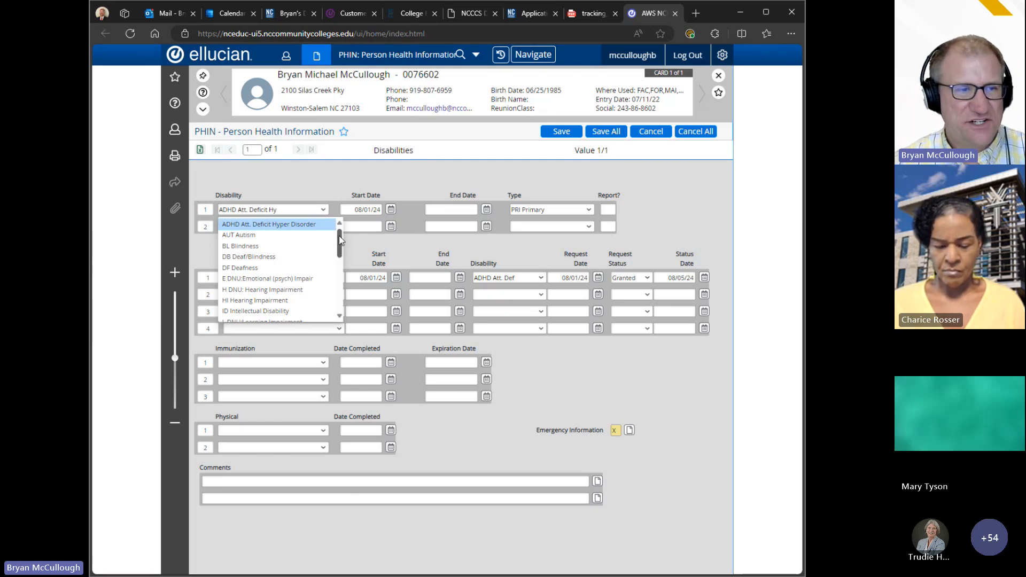
{"action": "left_click_drag", "start_coordinate": [339, 235], "coordinate": [343, 256]}
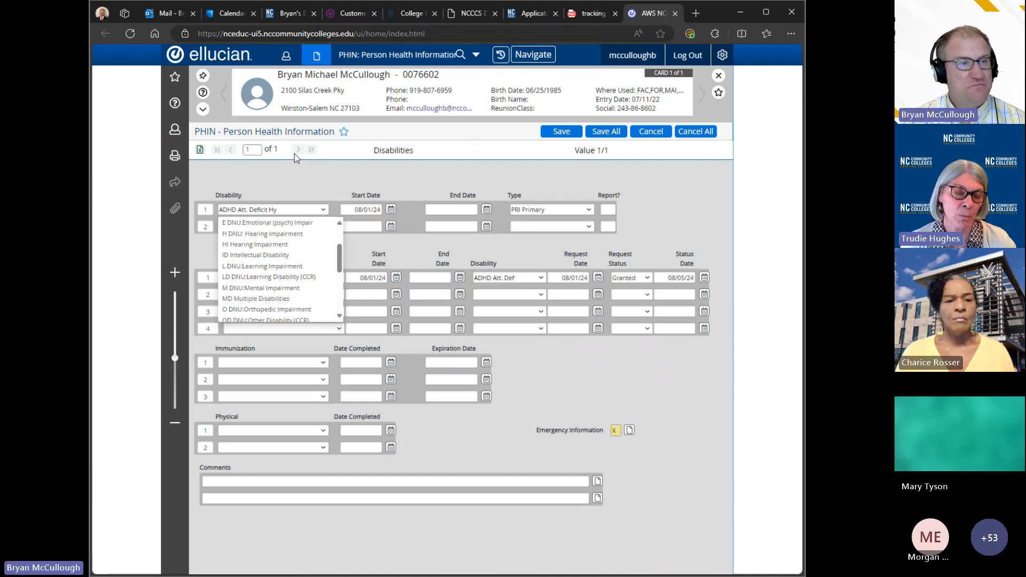
Step: Add AUT Autism as the second disability, then page forward and back through the disability rows
{"action": "left_click", "coordinate": [297, 185]}
{"action": "left_click", "coordinate": [253, 226]}
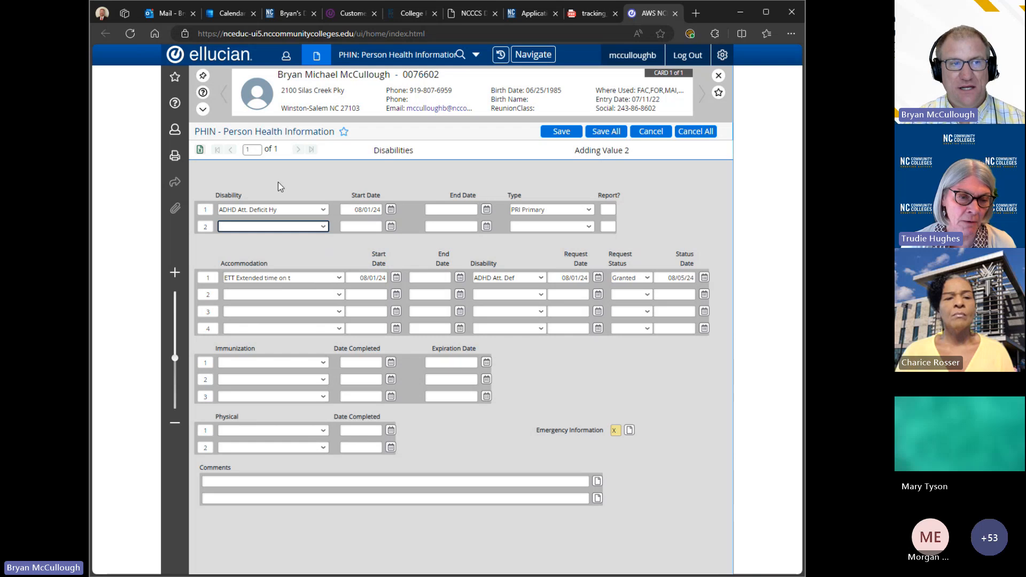
{"action": "left_click", "coordinate": [323, 227]}
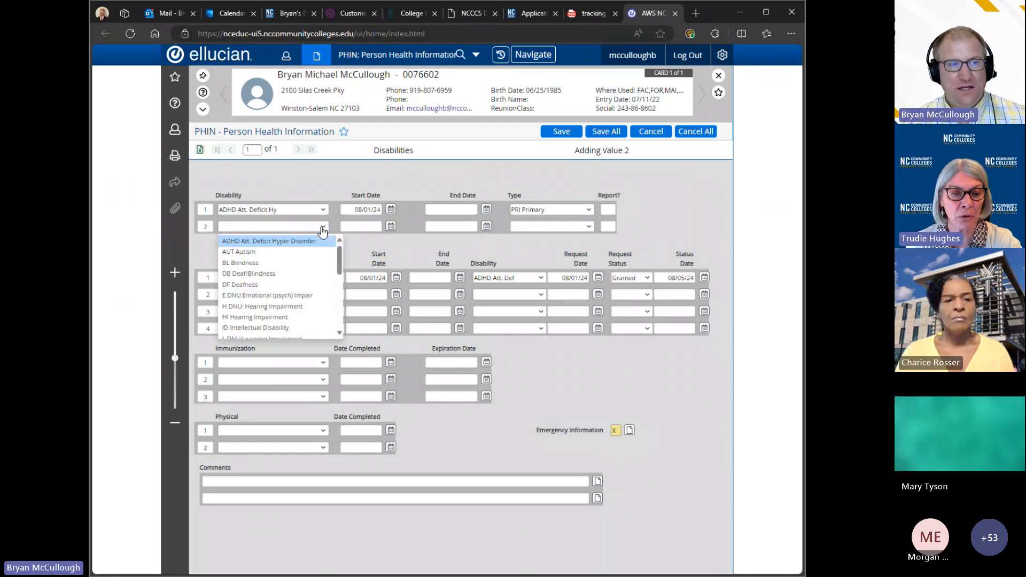
{"action": "left_click", "coordinate": [280, 252]}
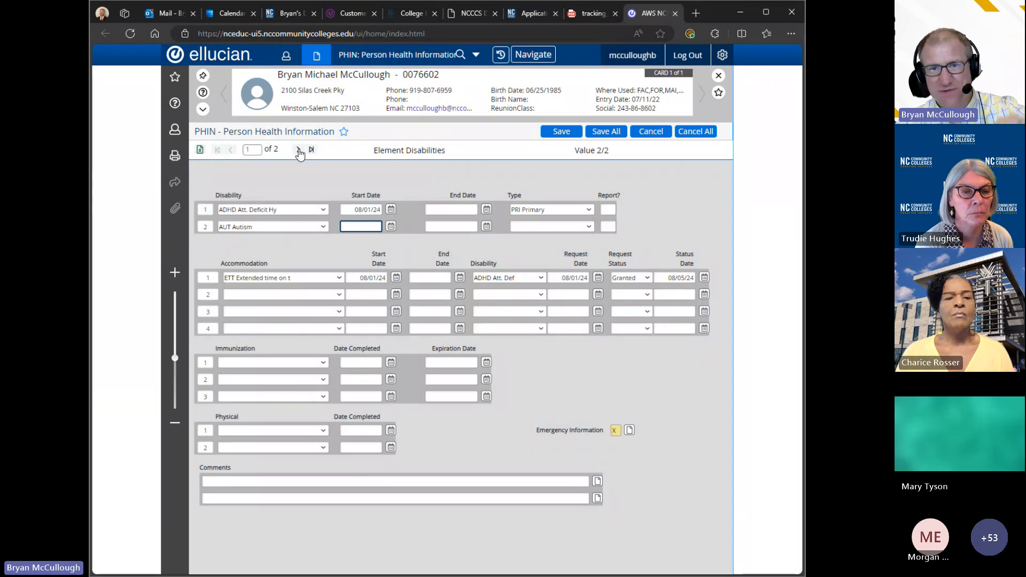
{"action": "left_click", "coordinate": [299, 150]}
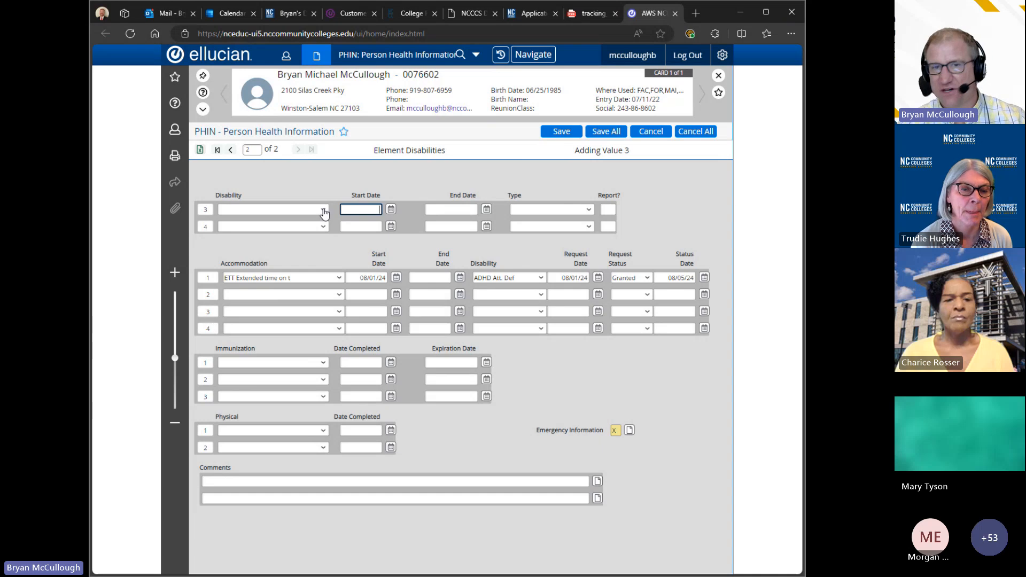
{"action": "left_click", "coordinate": [230, 150]}
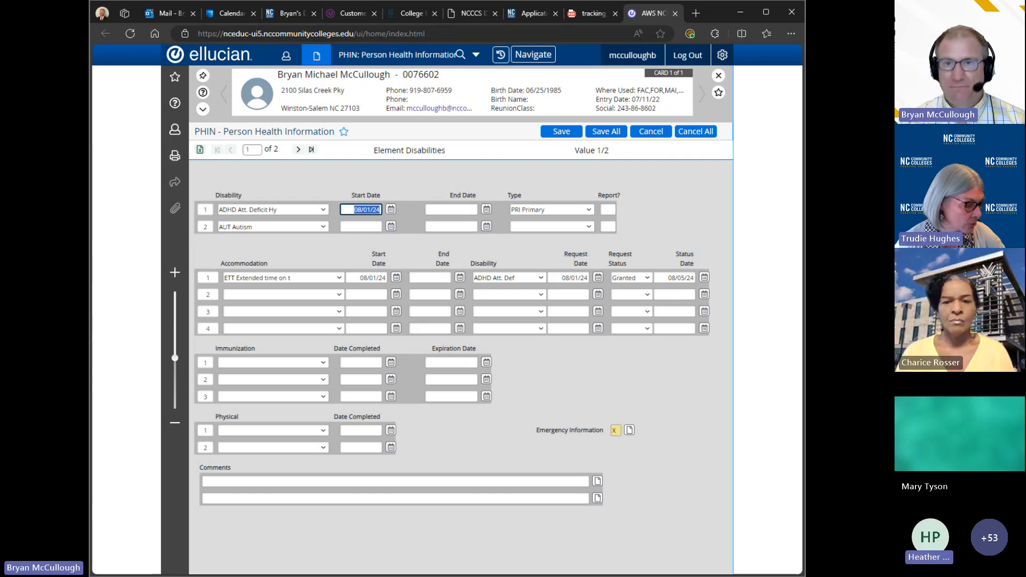
Step: Delete disability row 2 so only ADHD remains
{"action": "left_click", "coordinate": [206, 227]}
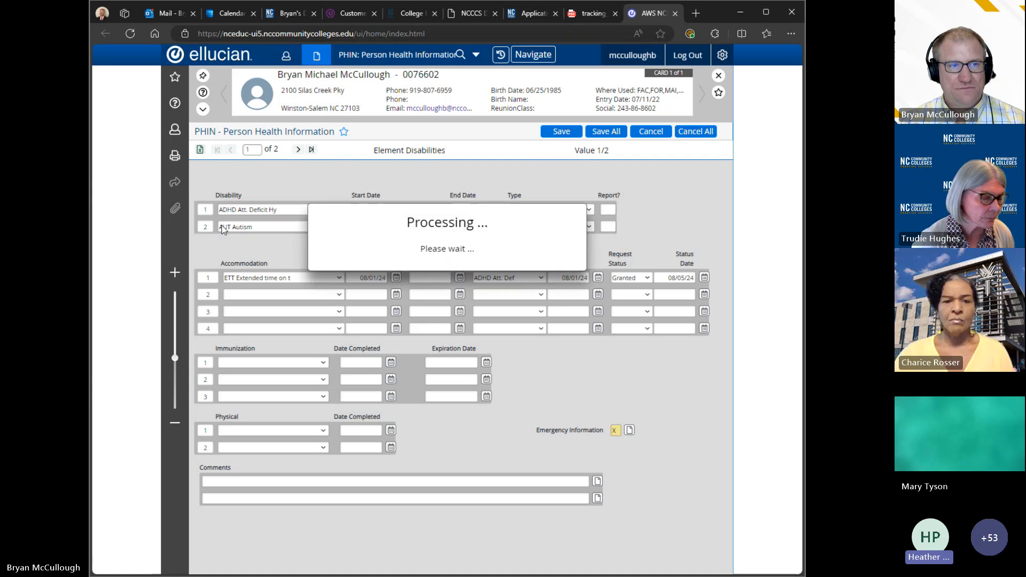
{"action": "left_click", "coordinate": [448, 137]}
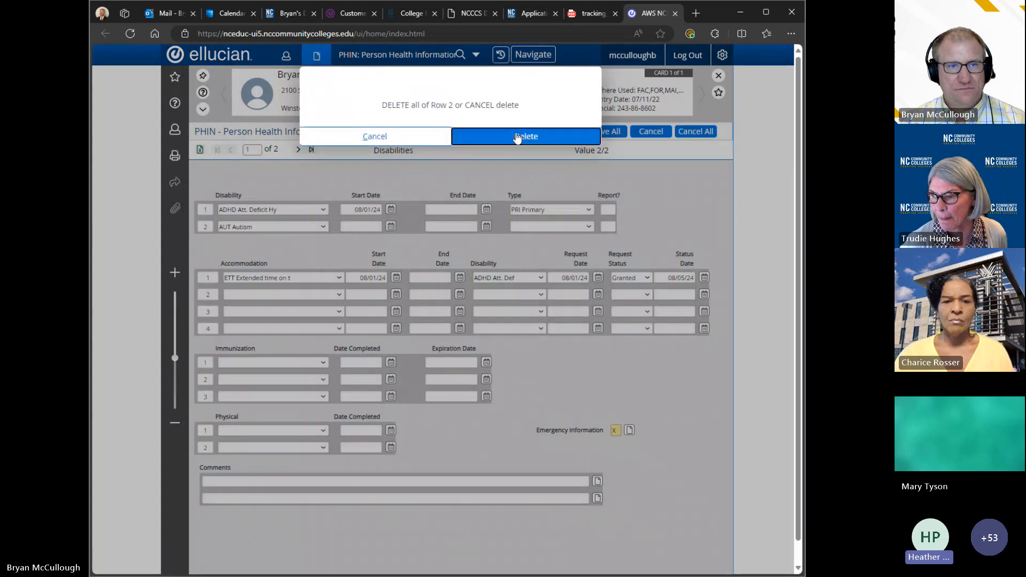
{"action": "left_click", "coordinate": [526, 135]}
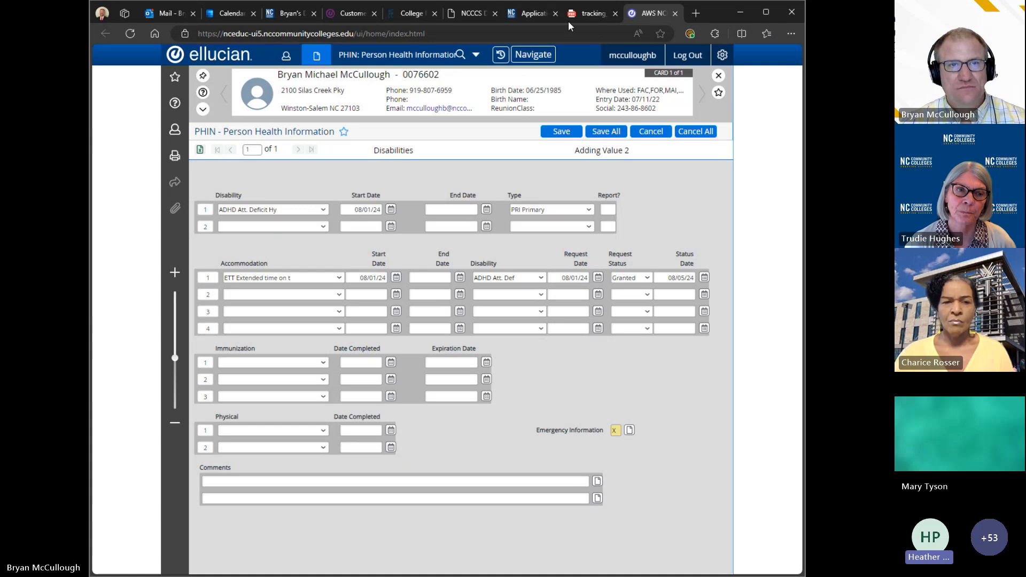
Step: Search the tracking guide for 'multiple', landing on page 8's MD Multiple Disabilities definition
{"action": "left_click", "coordinate": [579, 13]}
{"action": "key", "text": "ctrl+f"}
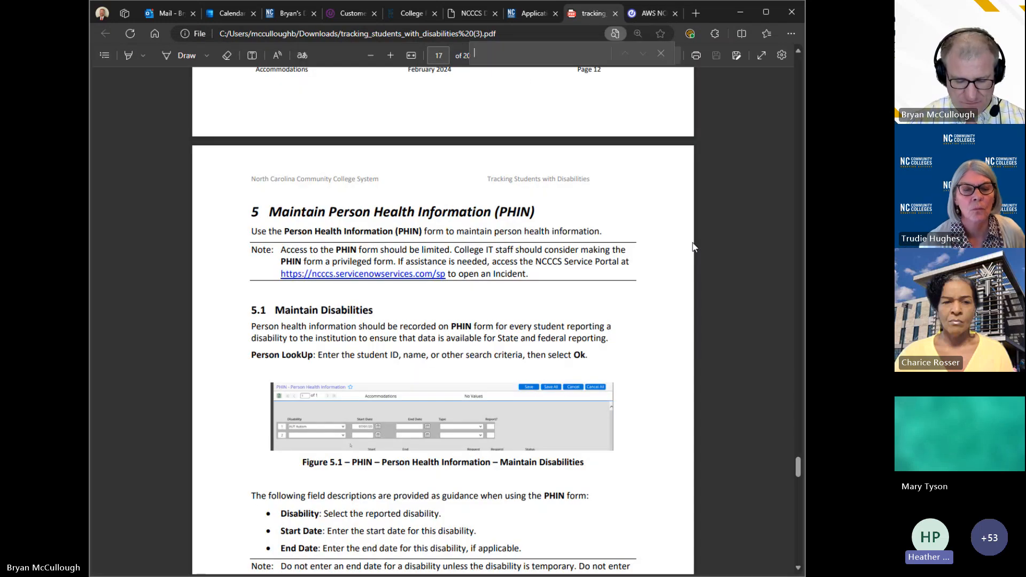
{"action": "type", "text": "mutlip"}
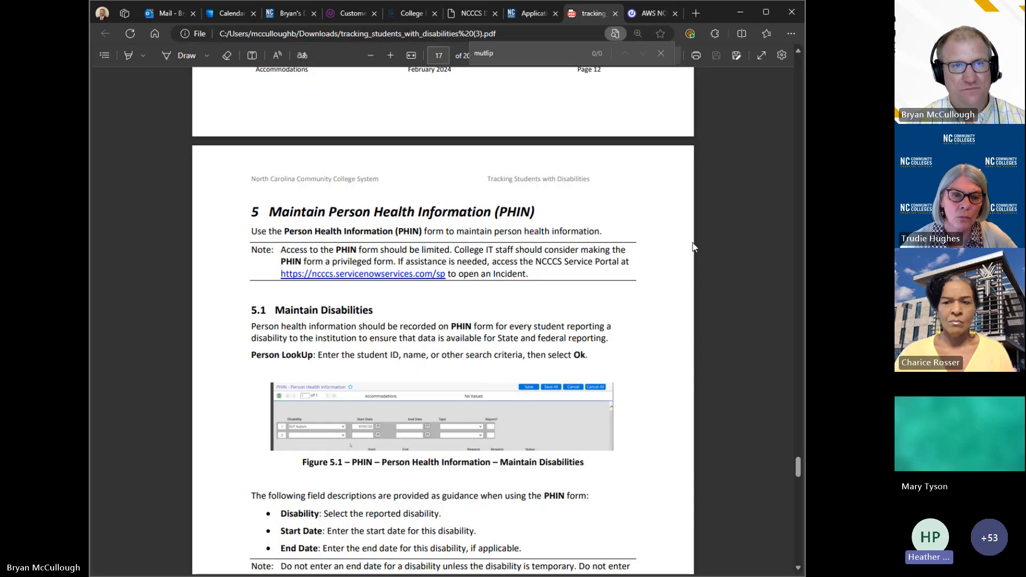
{"action": "type", "text": "le"}
{"action": "key", "text": "BackSpace"}
{"action": "key", "text": "BackSpace"}
{"action": "key", "text": "BackSpace"}
{"action": "key", "text": "BackSpace"}
{"action": "key", "text": "BackSpace"}
{"action": "key", "text": "BackSpace"}
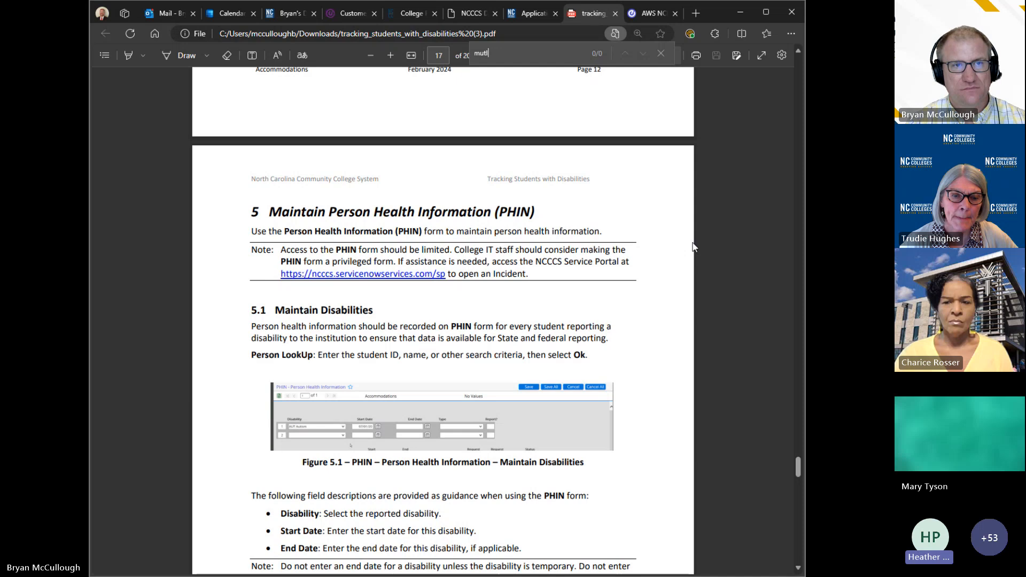
{"action": "type", "text": "ltiple"}
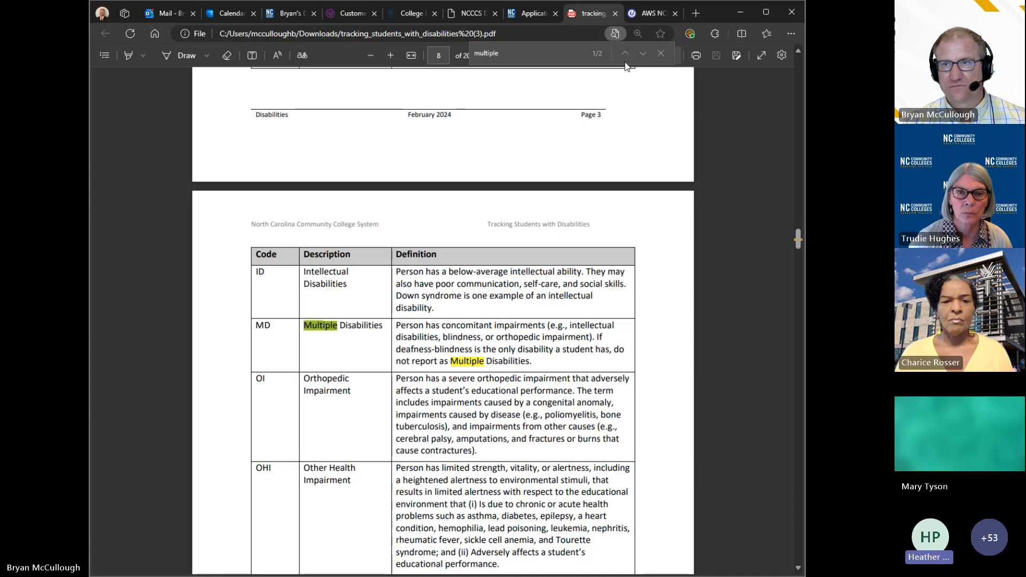
Step: Switch to the AWS NC tab showing the student's Colleague PHIN form
{"action": "left_click", "coordinate": [659, 18]}
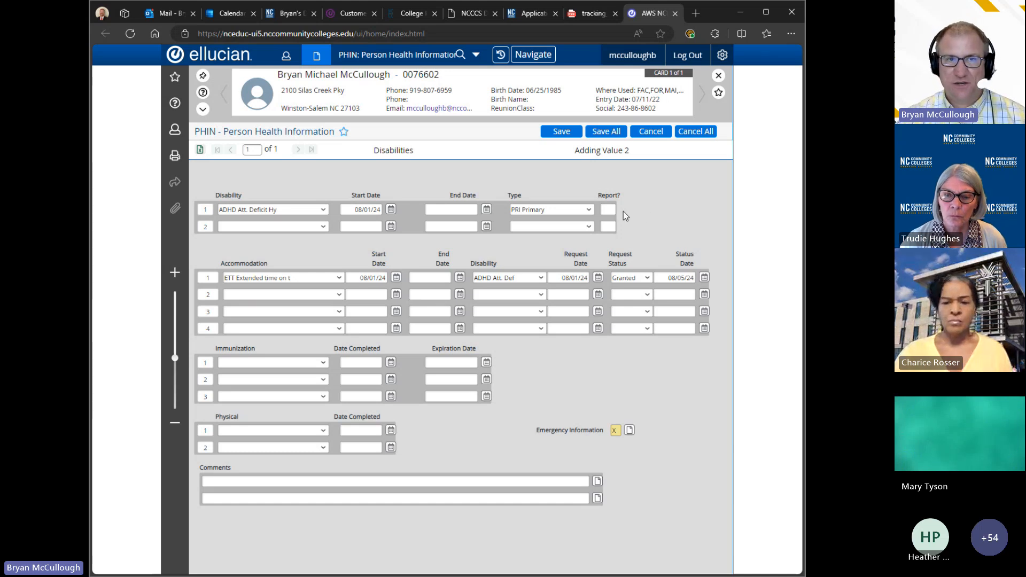
Step: Scroll the guide to the section 5.1 PHIN field descriptions and highlight the Report? explanation
{"action": "left_click", "coordinate": [591, 13]}
{"action": "scroll", "coordinate": [727, 345], "scroll_direction": "down", "scroll_amount": 20}
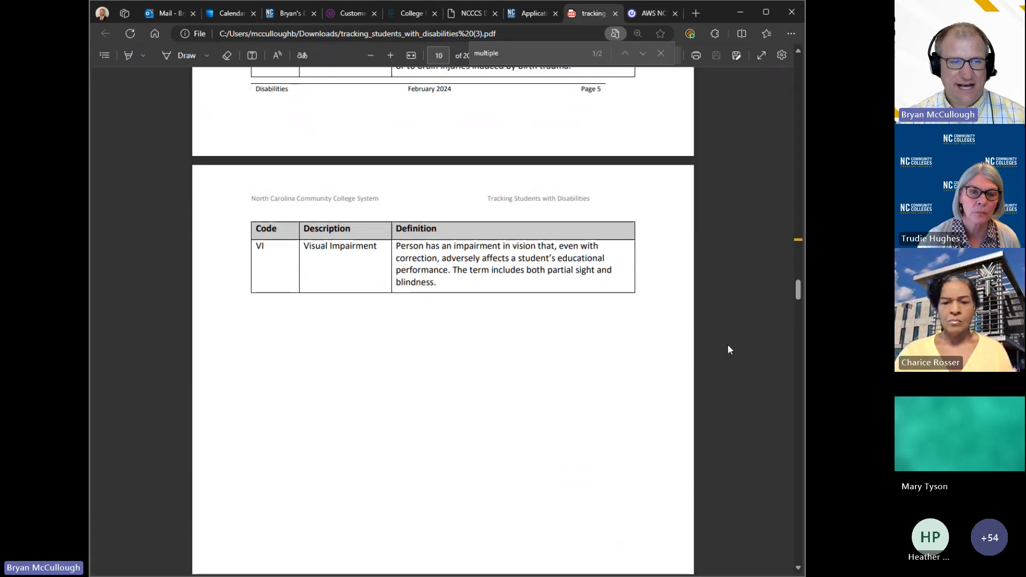
{"action": "scroll", "coordinate": [728, 345], "scroll_direction": "down", "scroll_amount": 20}
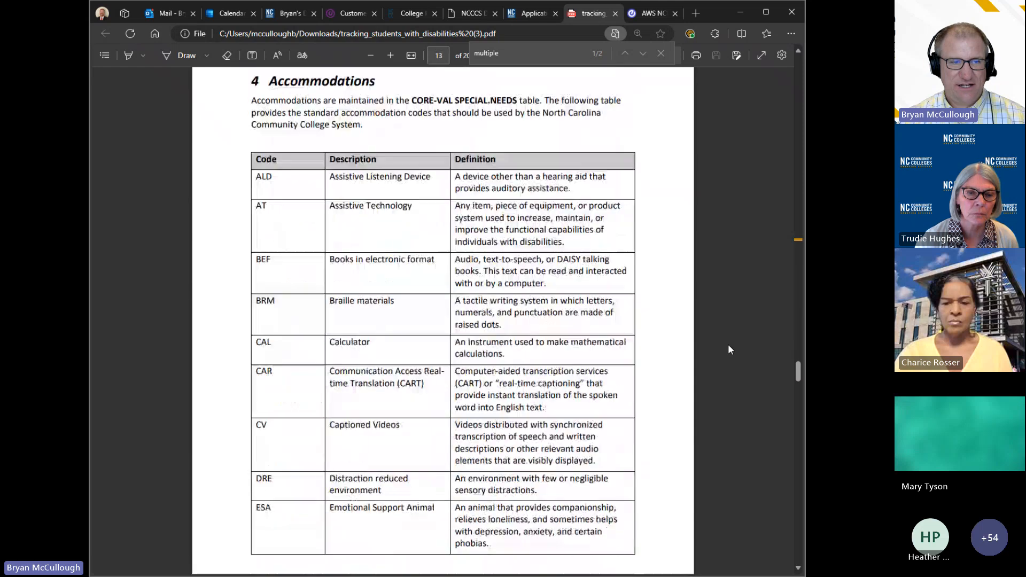
{"action": "scroll", "coordinate": [728, 350], "scroll_direction": "down", "scroll_amount": 15}
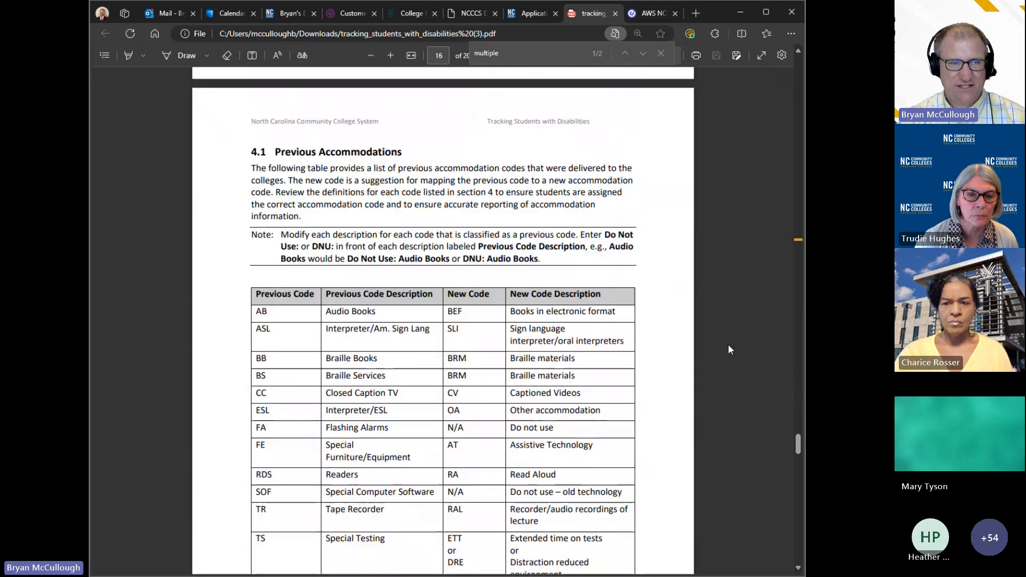
{"action": "scroll", "coordinate": [728, 349], "scroll_direction": "down", "scroll_amount": 3}
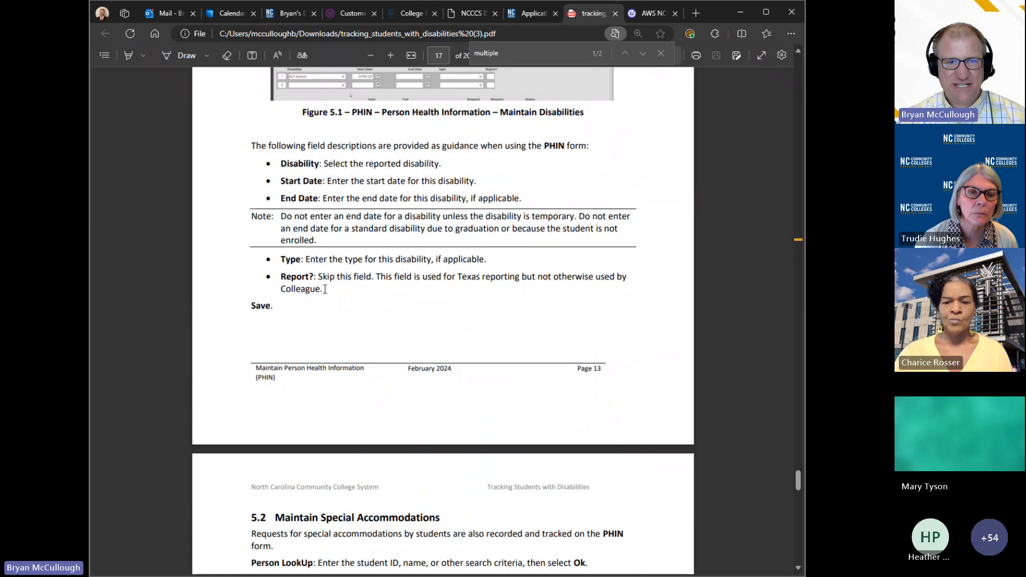
{"action": "left_click_drag", "start_coordinate": [325, 290], "coordinate": [280, 276]}
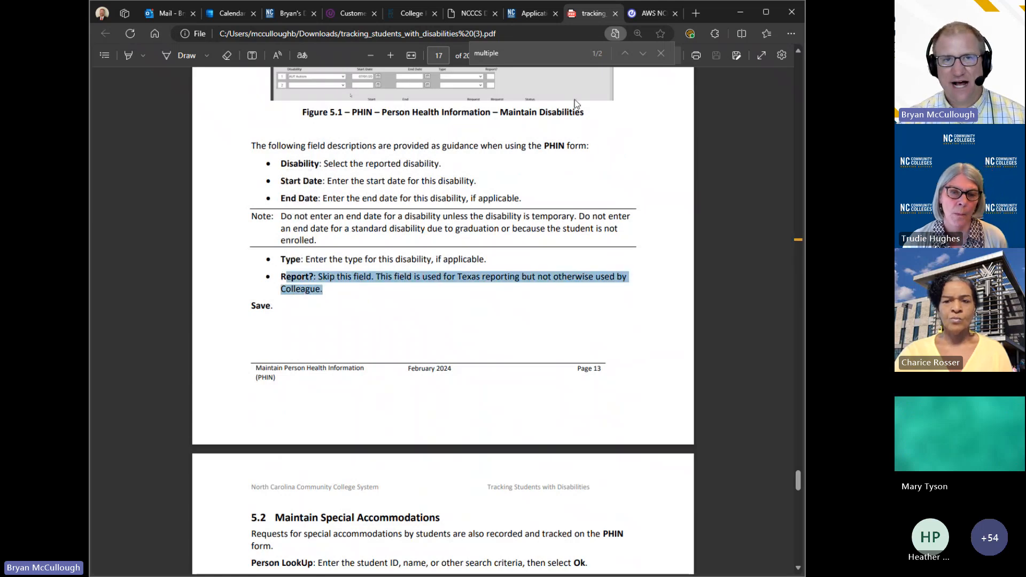
Step: Back on the PHIN form, show accommodation row 1's Pending, Granted and Denied request statuses
{"action": "left_click", "coordinate": [638, 15]}
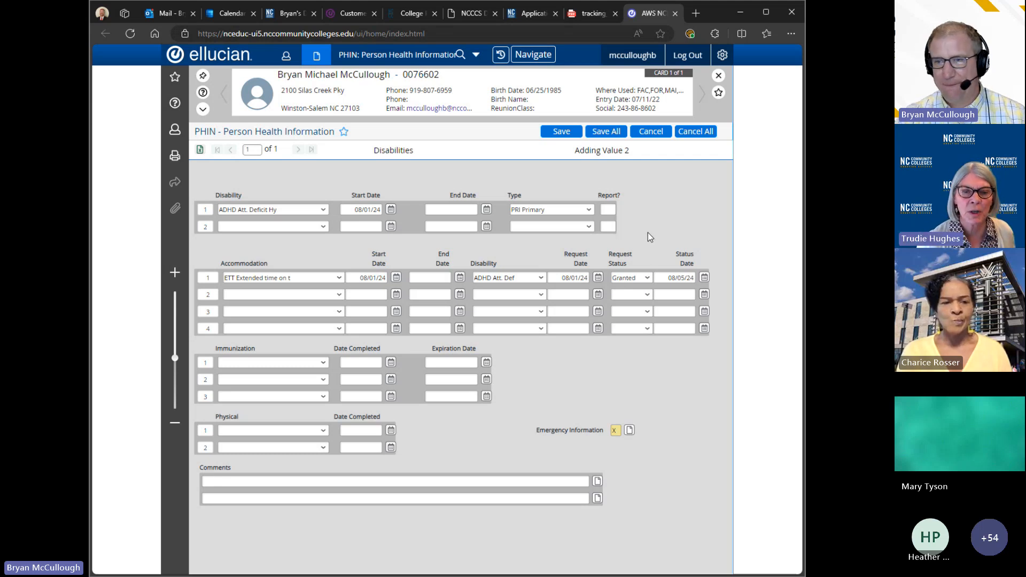
{"action": "left_click", "coordinate": [647, 279]}
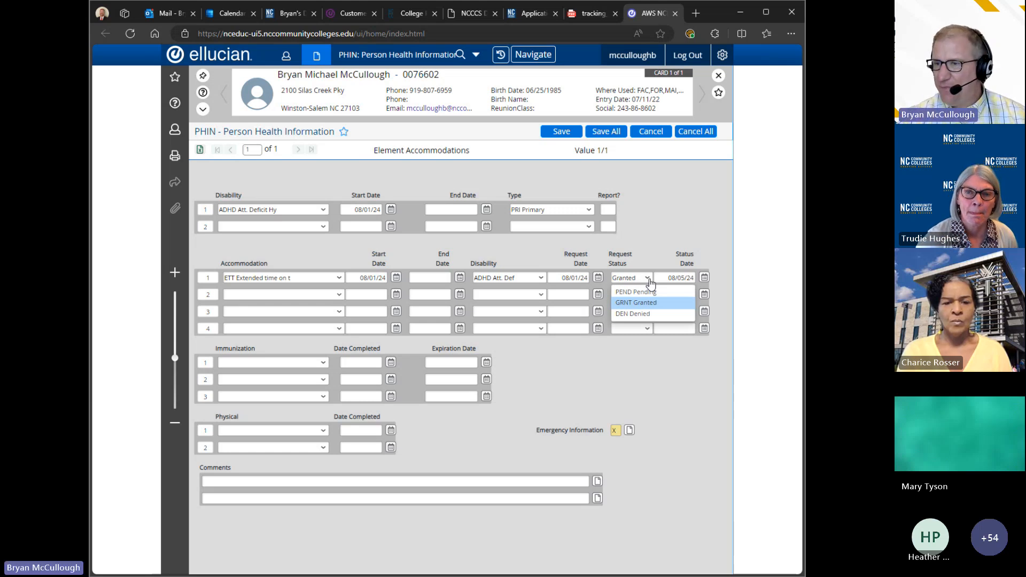
{"action": "left_click", "coordinate": [597, 482]}
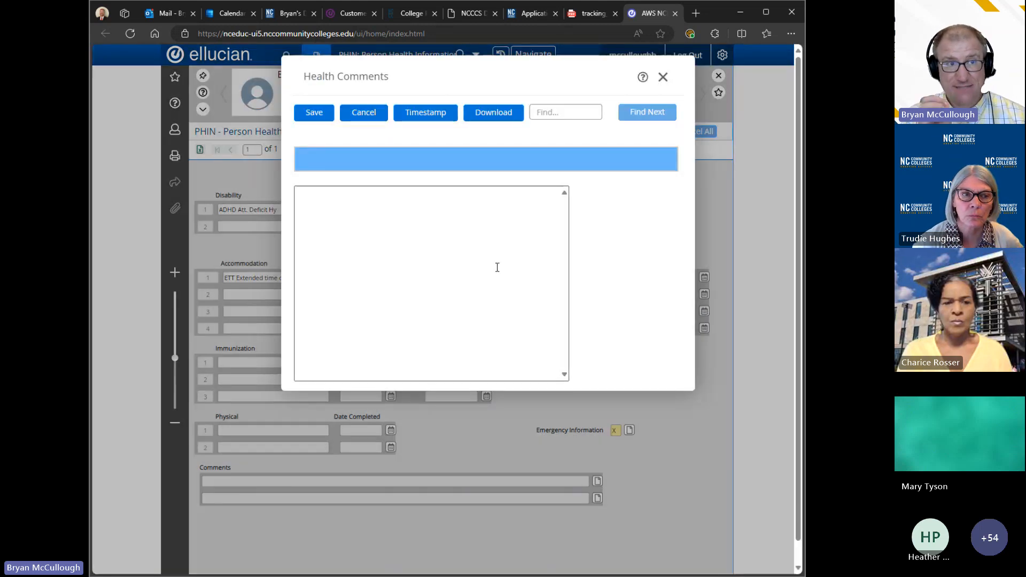
{"action": "left_click", "coordinate": [662, 78]}
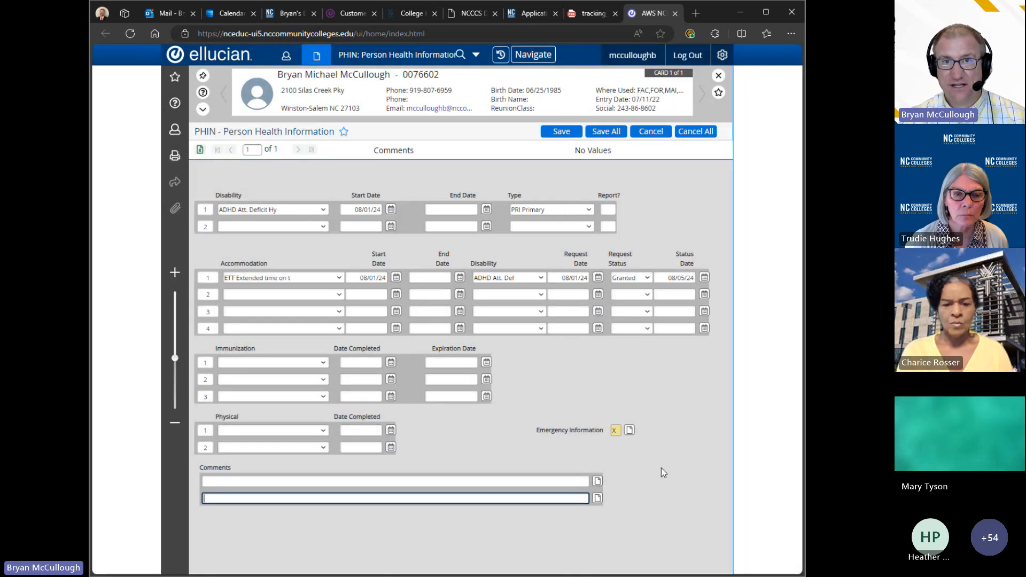
{"action": "left_click", "coordinate": [597, 480]}
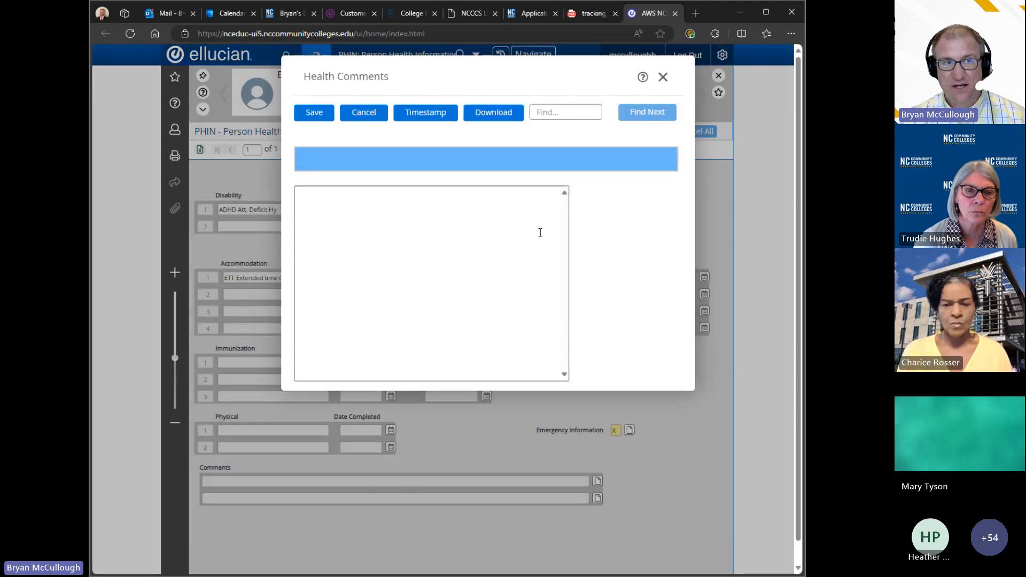
{"action": "left_click", "coordinate": [664, 79]}
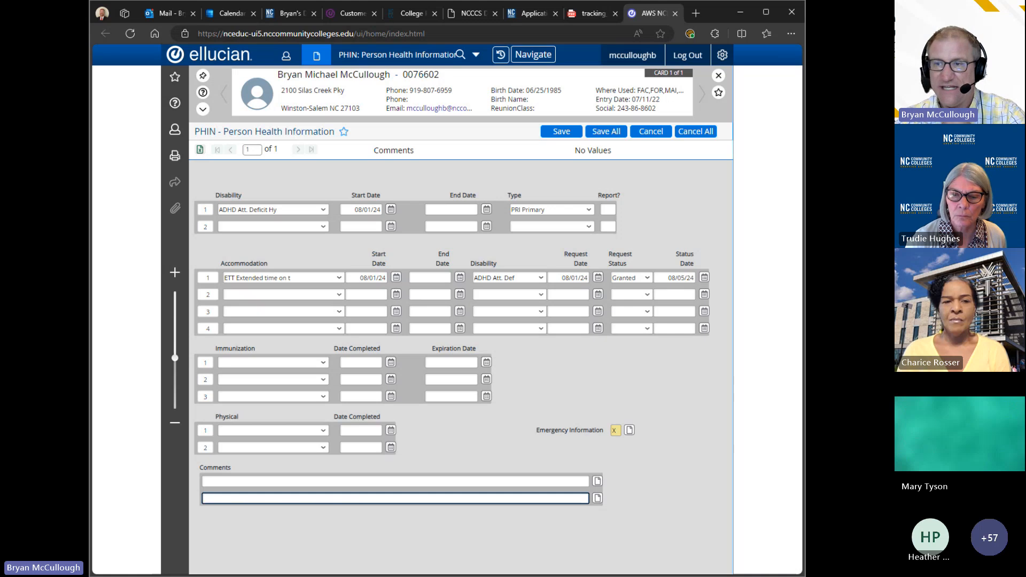
Step: Scroll the tracking guide to section 5.2 Maintain Special Accommodations field descriptions
{"action": "left_click", "coordinate": [604, 9]}
{"action": "scroll", "coordinate": [684, 274], "scroll_direction": "down", "scroll_amount": 3}
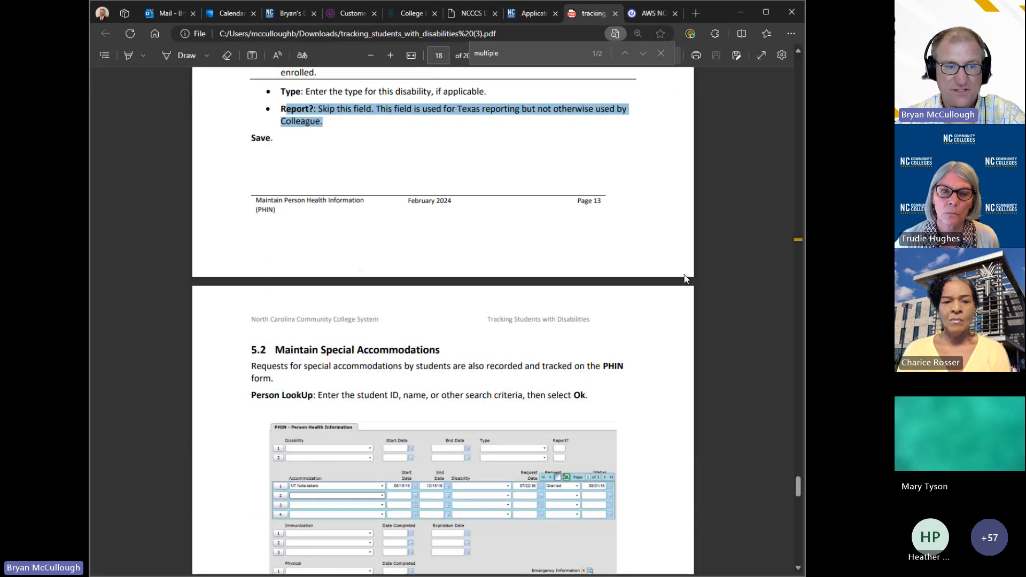
{"action": "scroll", "coordinate": [685, 277], "scroll_direction": "down", "scroll_amount": 10}
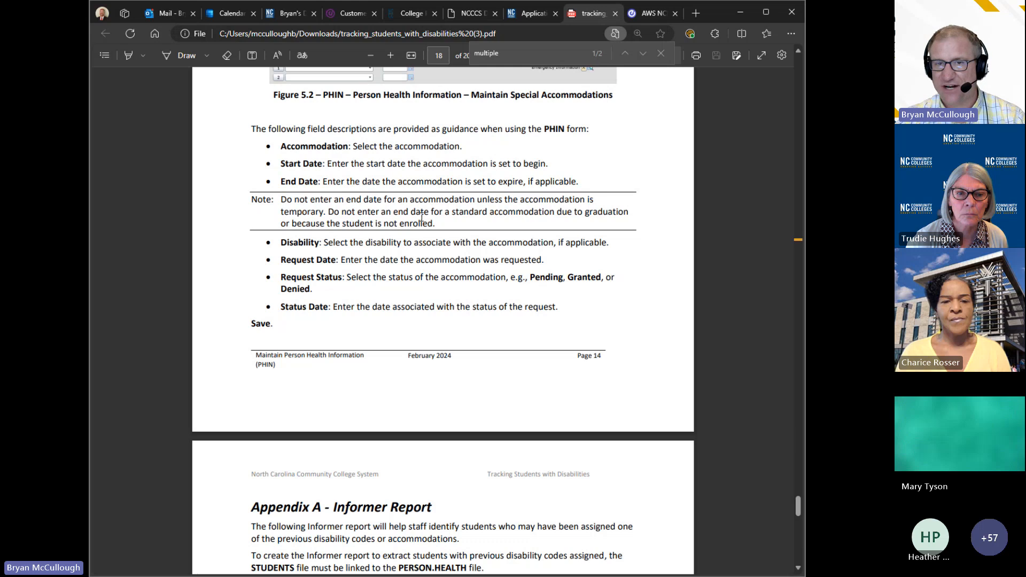
Step: Highlight the guide's note on accommodation end dates, then switch back to the Colleague PHIN form
{"action": "left_click_drag", "start_coordinate": [438, 222], "coordinate": [271, 202]}
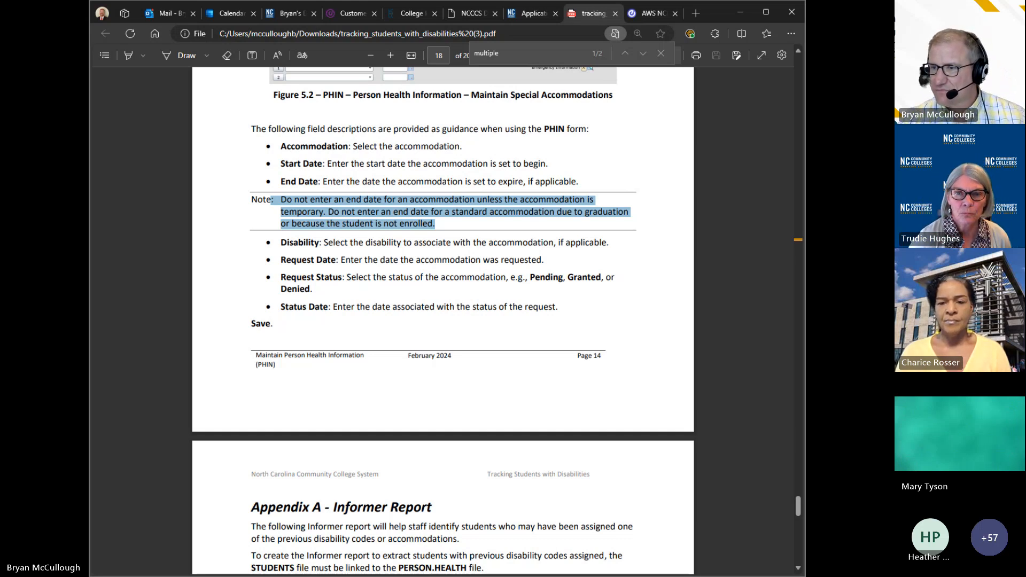
{"action": "key", "text": "alt+Tab"}
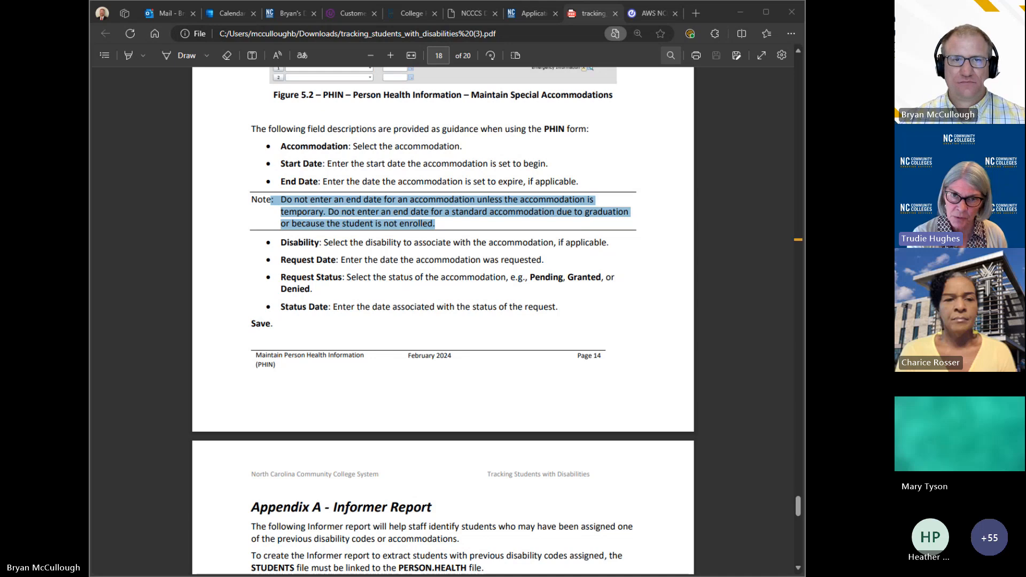
{"action": "left_click", "coordinate": [653, 13]}
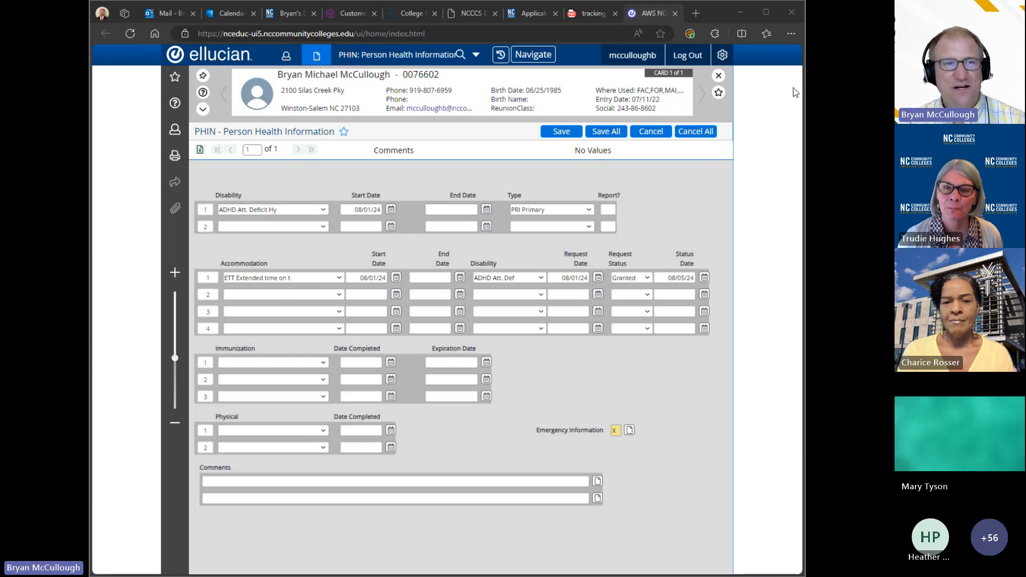
Step: Go from the portal home through Get Help to the Student Programs and Services request form
{"action": "left_click", "coordinate": [539, 11]}
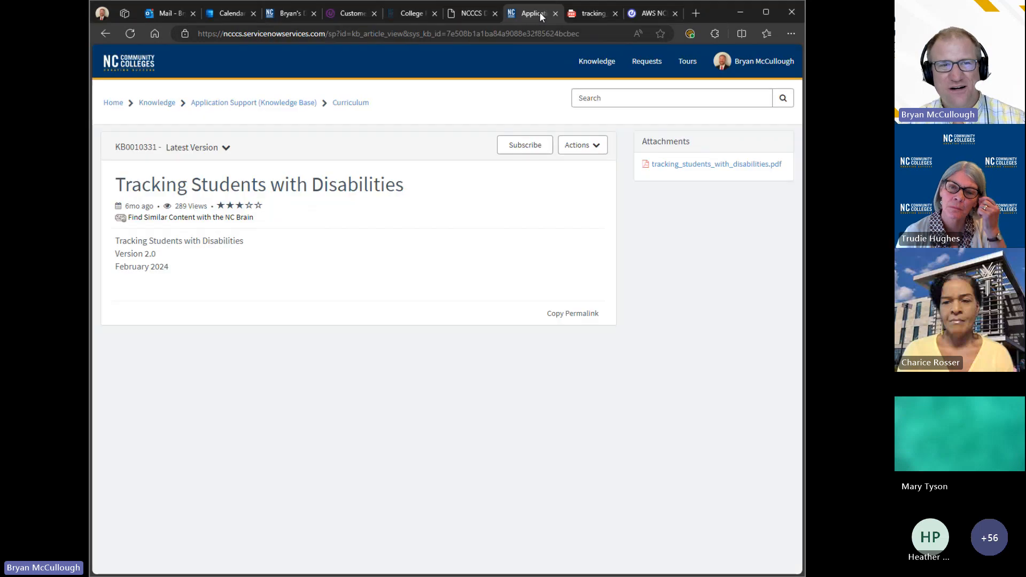
{"action": "left_click", "coordinate": [123, 108]}
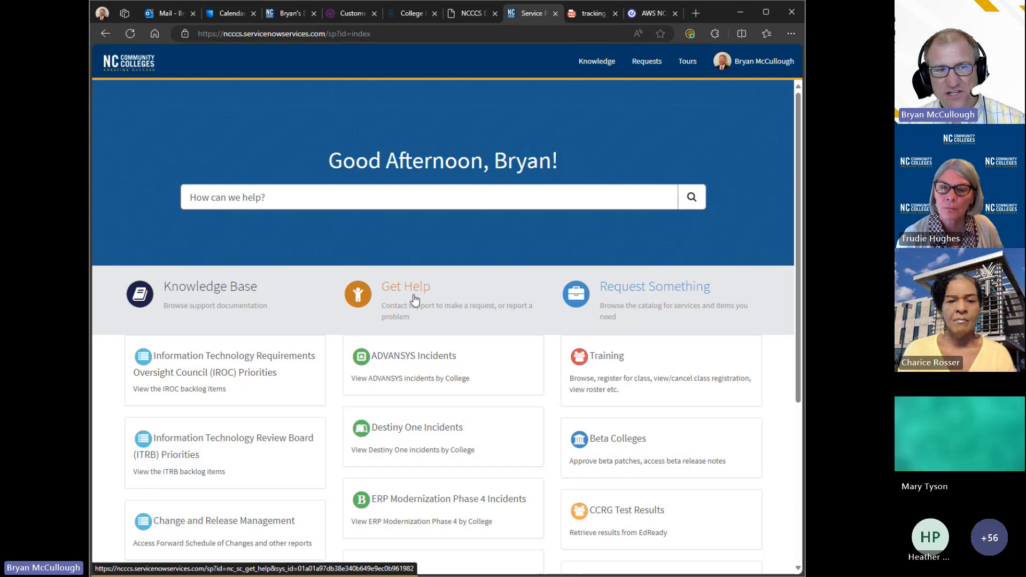
{"action": "left_click", "coordinate": [415, 296]}
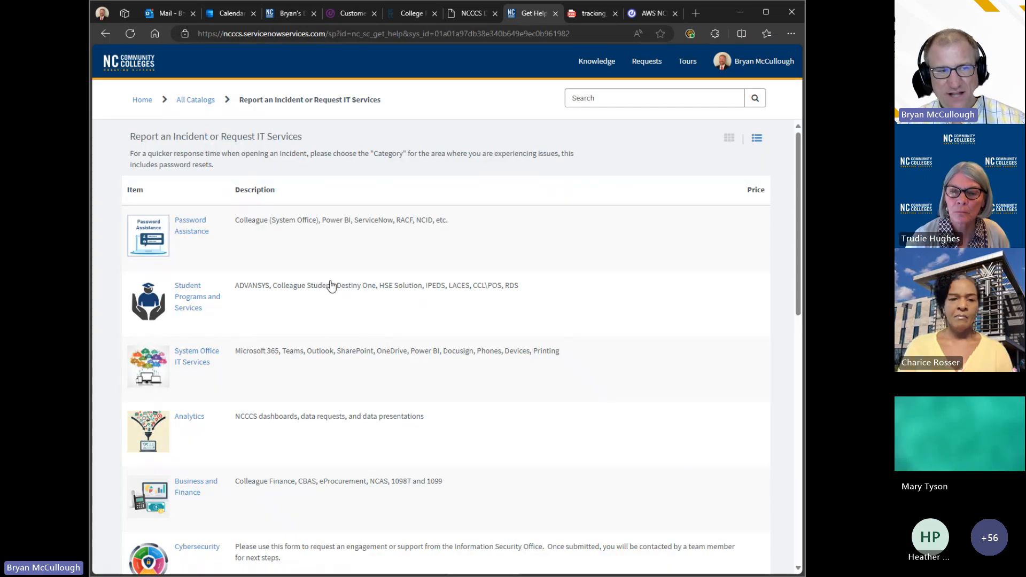
{"action": "scroll", "coordinate": [332, 286], "scroll_direction": "down", "scroll_amount": 6}
{"action": "scroll", "coordinate": [348, 435], "scroll_direction": "up", "scroll_amount": 6}
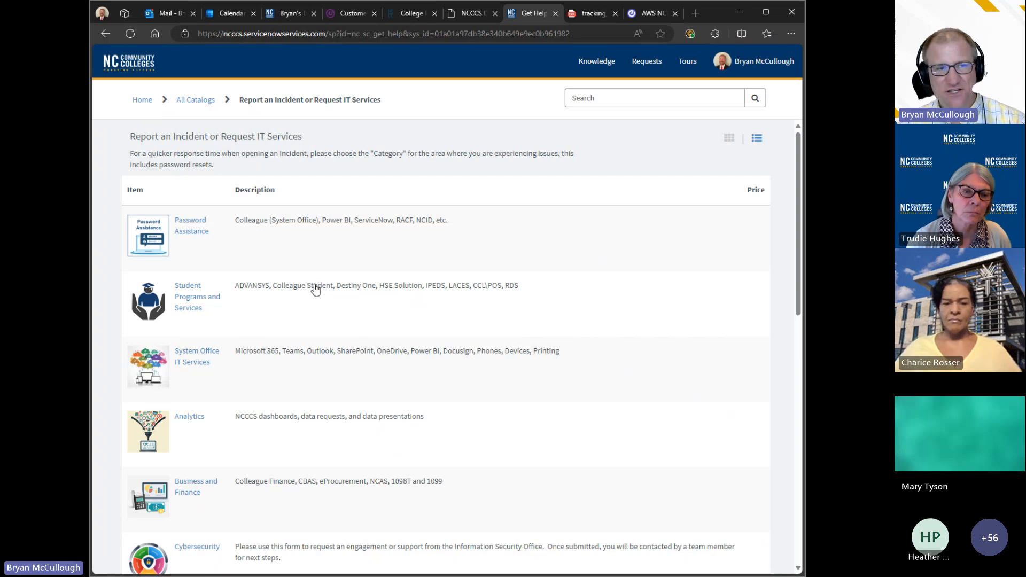
{"action": "left_click", "coordinate": [314, 288]}
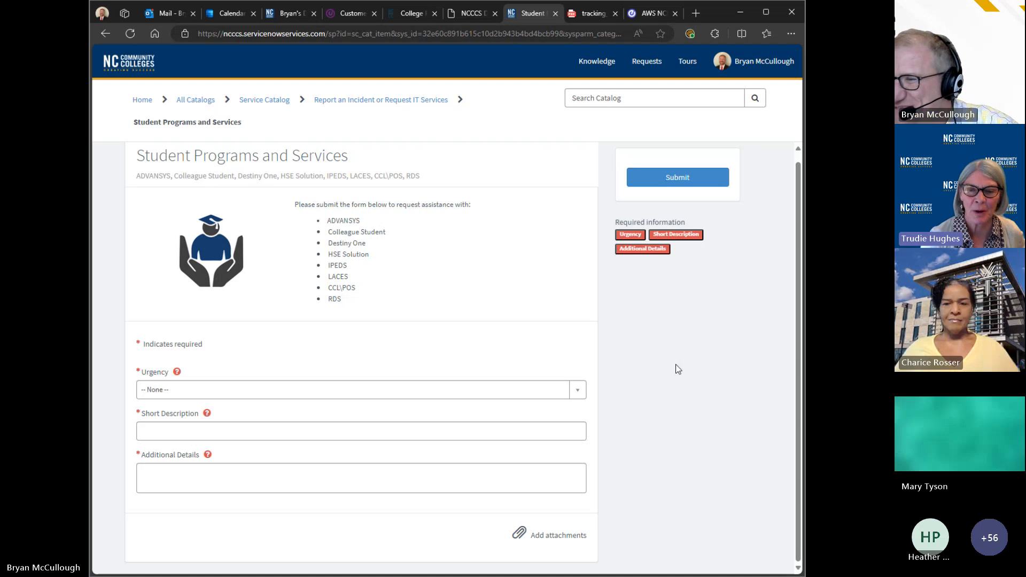
Step: Switch from the ServiceNow request form to the AWS NC tab with the Colleague PHIN form
{"action": "left_click", "coordinate": [649, 12]}
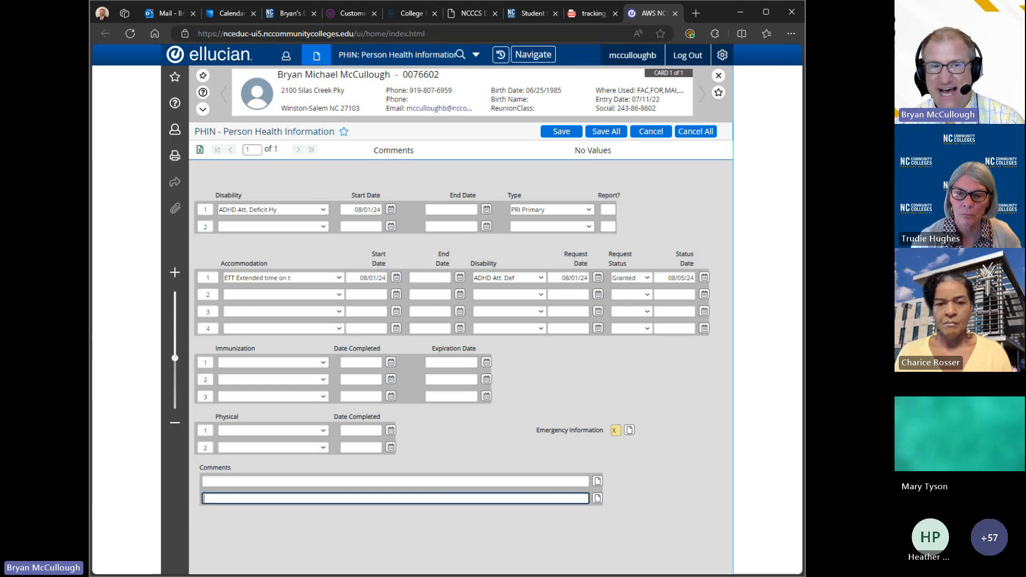
Step: Inspect row 1's end date fields and the ETT extended-time accommodation code
{"action": "left_click", "coordinate": [452, 209]}
{"action": "left_click", "coordinate": [430, 277]}
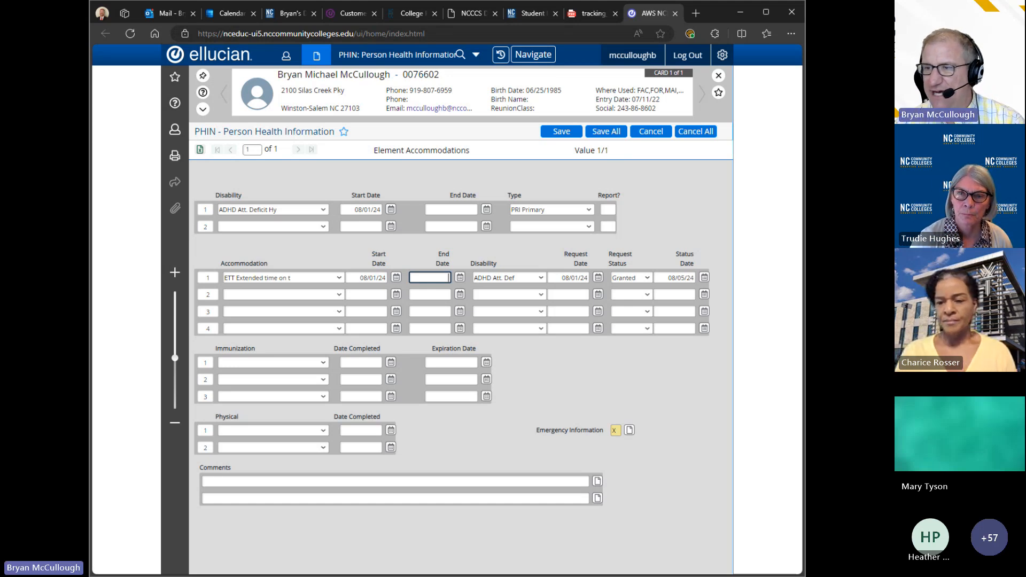
{"action": "left_click", "coordinate": [294, 277]}
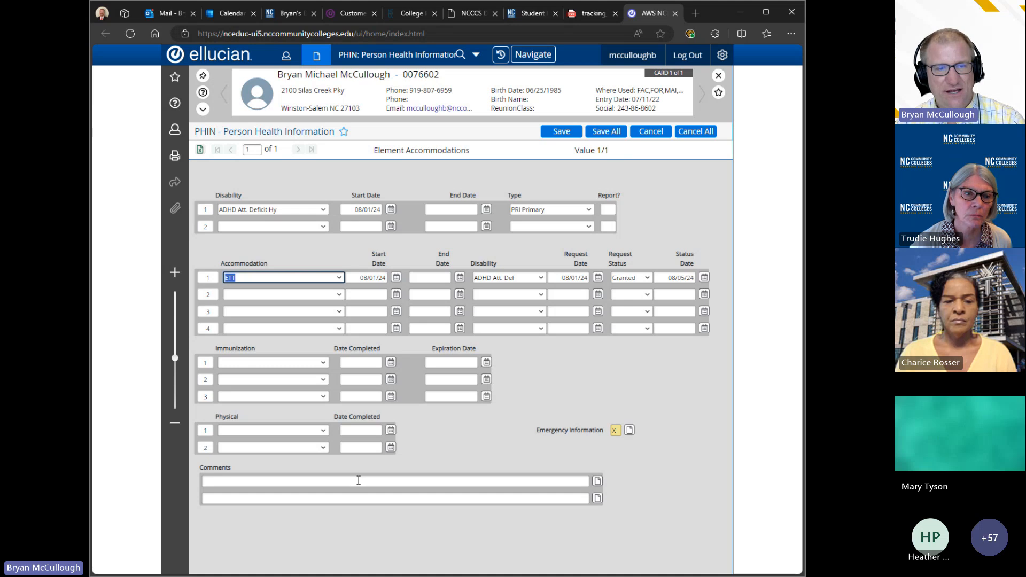
Step: Check the hospital preference in EMER, cancel back to PHIN, and select the ADHD disability row
{"action": "left_click", "coordinate": [631, 430]}
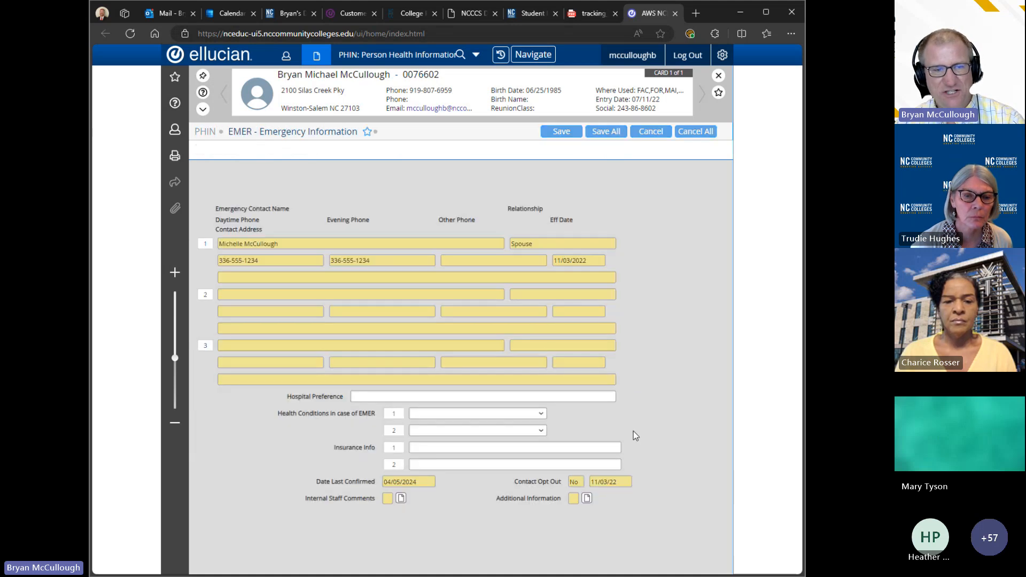
{"action": "left_click", "coordinate": [425, 407]}
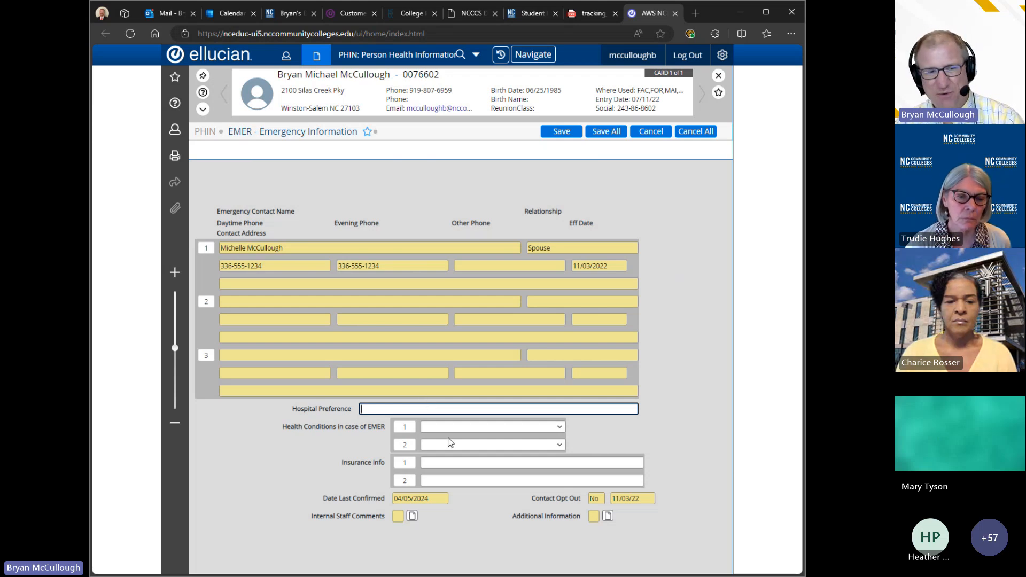
{"action": "left_click", "coordinate": [652, 133]}
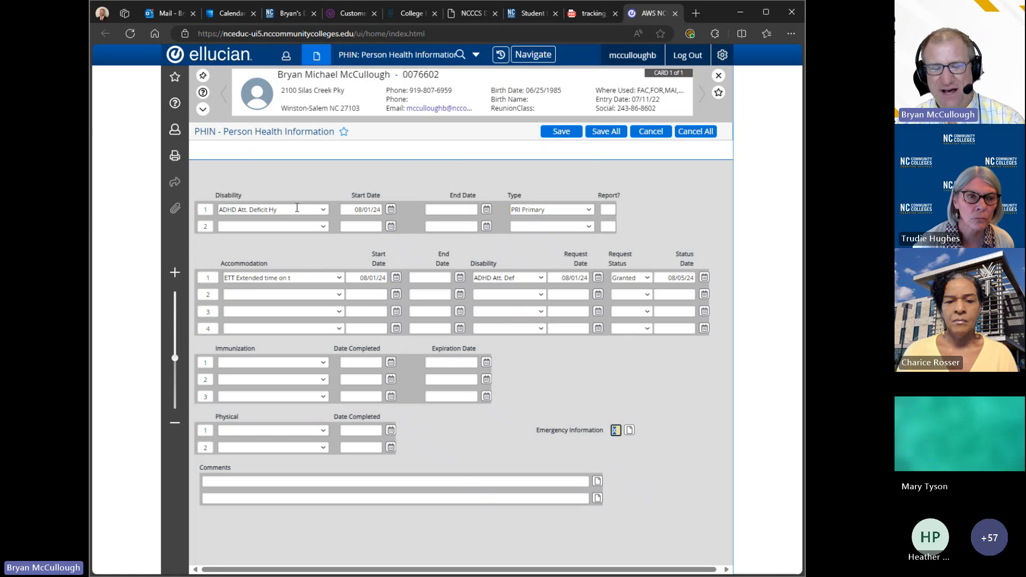
{"action": "left_click", "coordinate": [297, 209]}
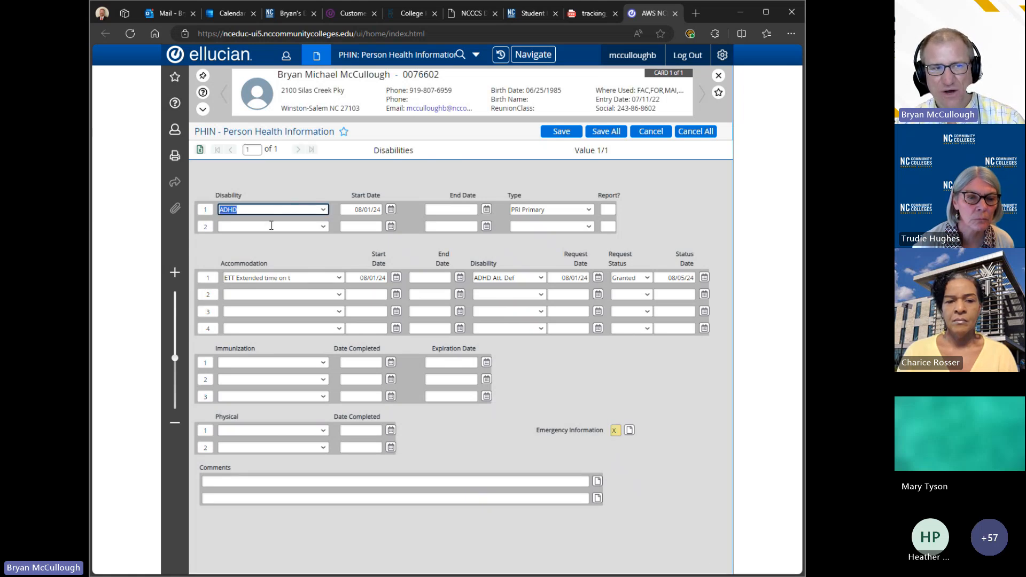
Step: Choose AUT Autism as the row 2 disability, below ADHD in row 1
{"action": "left_click", "coordinate": [323, 226]}
{"action": "left_click", "coordinate": [297, 255]}
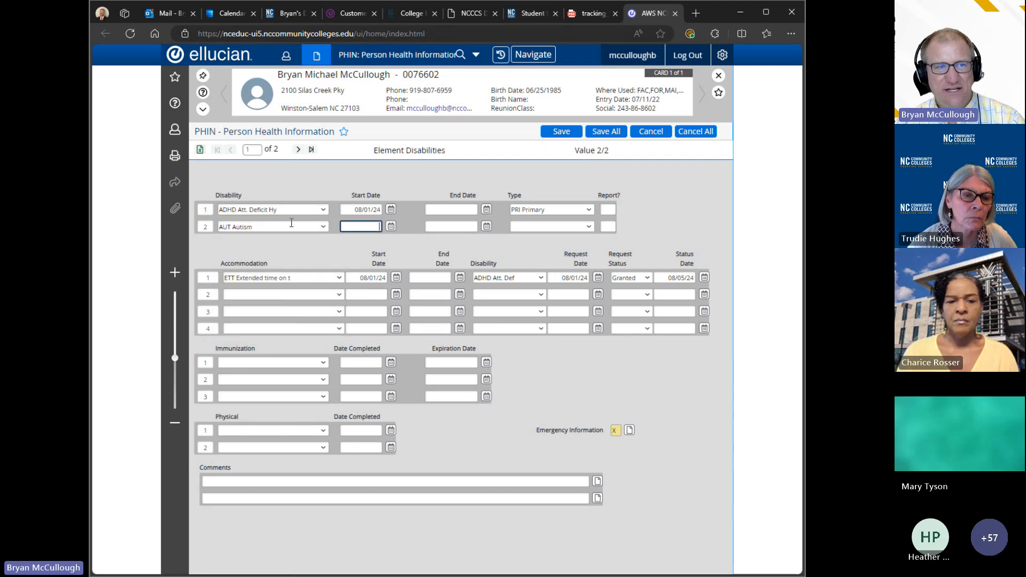
{"action": "left_click", "coordinate": [294, 213]}
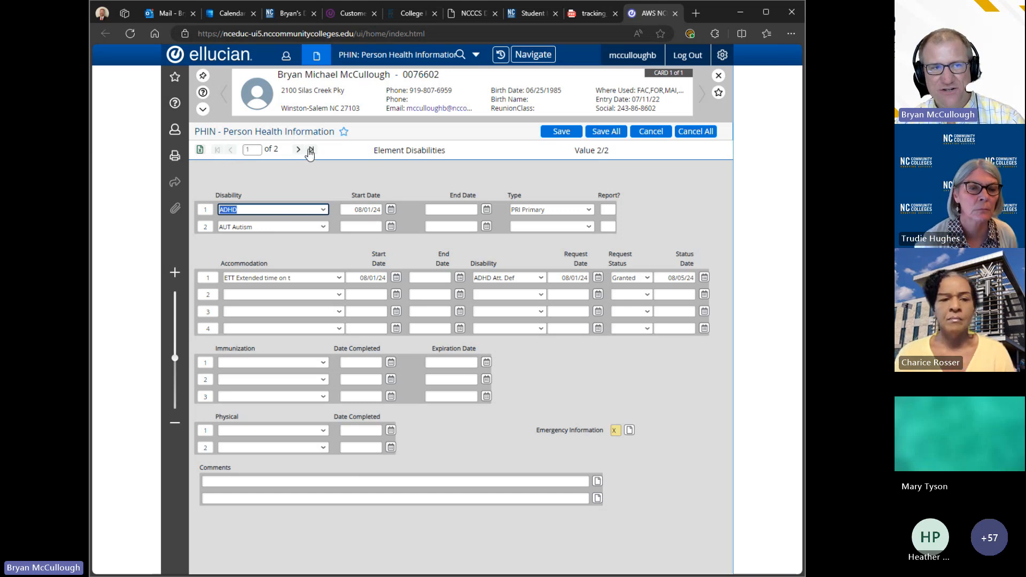
Step: On the next disability page, set row 3 to BL Blindness and row 4 to DB Deaf/Blindness
{"action": "left_click", "coordinate": [299, 150]}
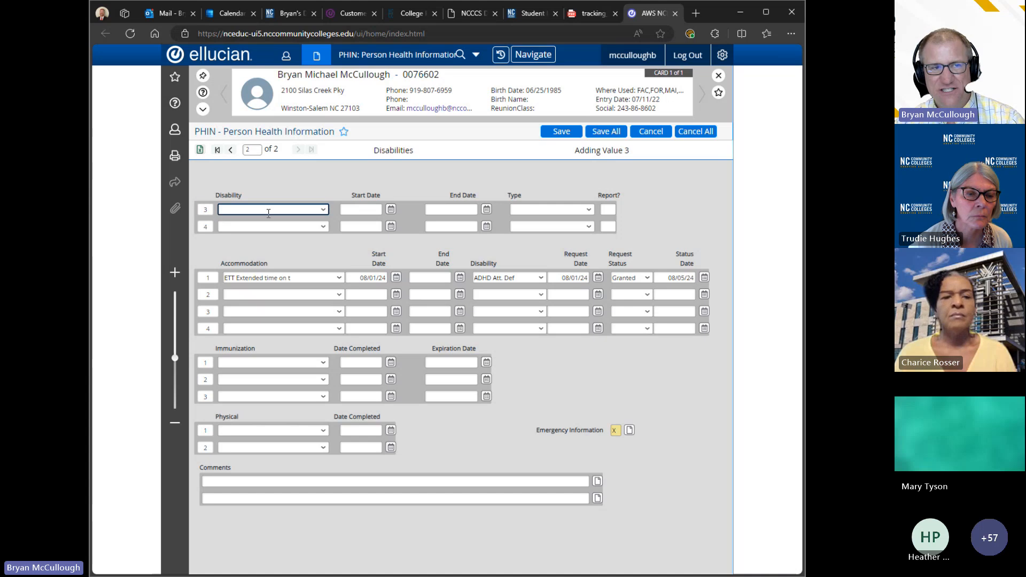
{"action": "left_click", "coordinate": [327, 210]}
{"action": "left_click", "coordinate": [266, 247]}
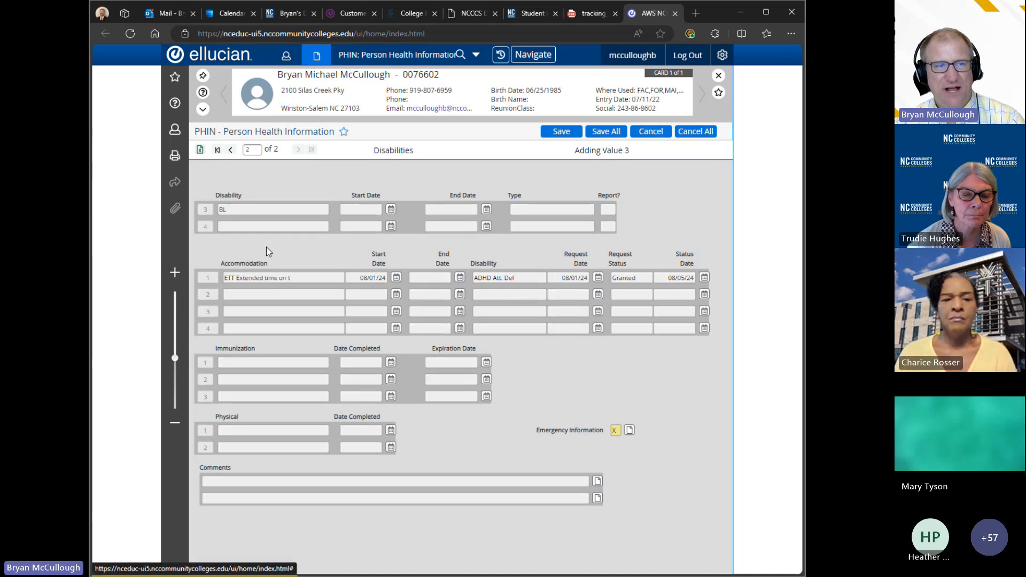
{"action": "key", "text": "Tab"}
{"action": "left_click", "coordinate": [321, 227]}
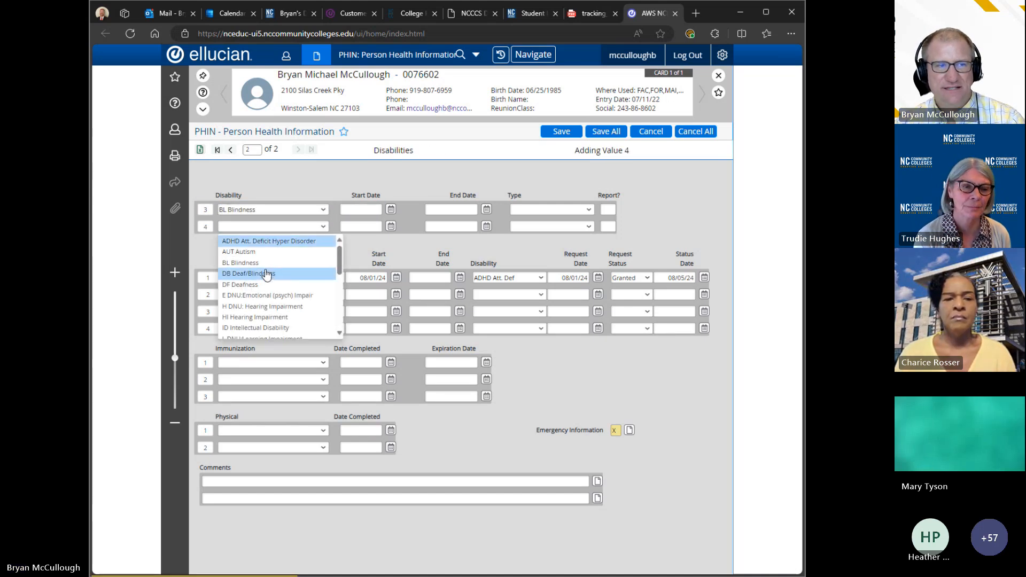
{"action": "left_click", "coordinate": [265, 269]}
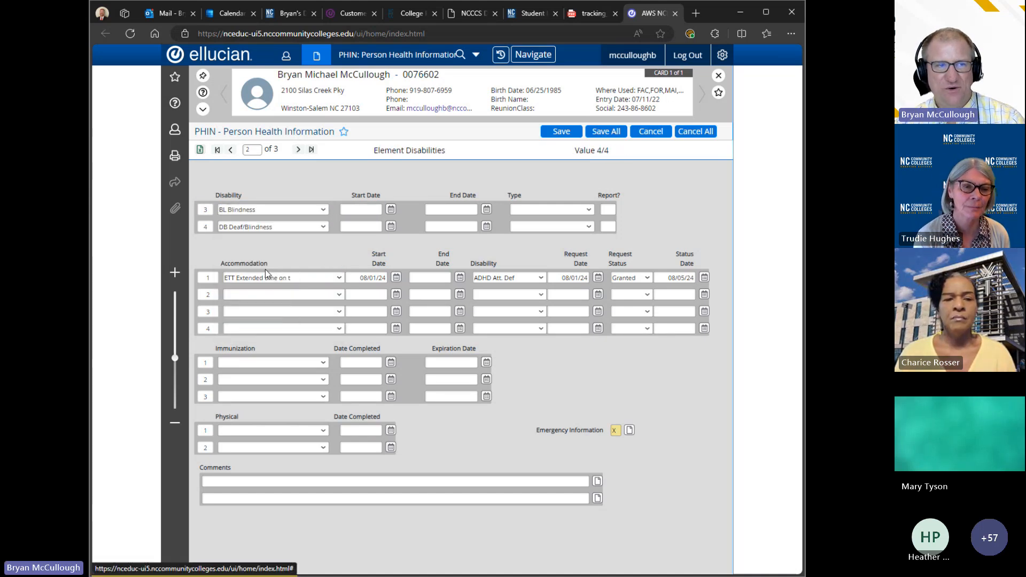
{"action": "left_click", "coordinate": [298, 150]}
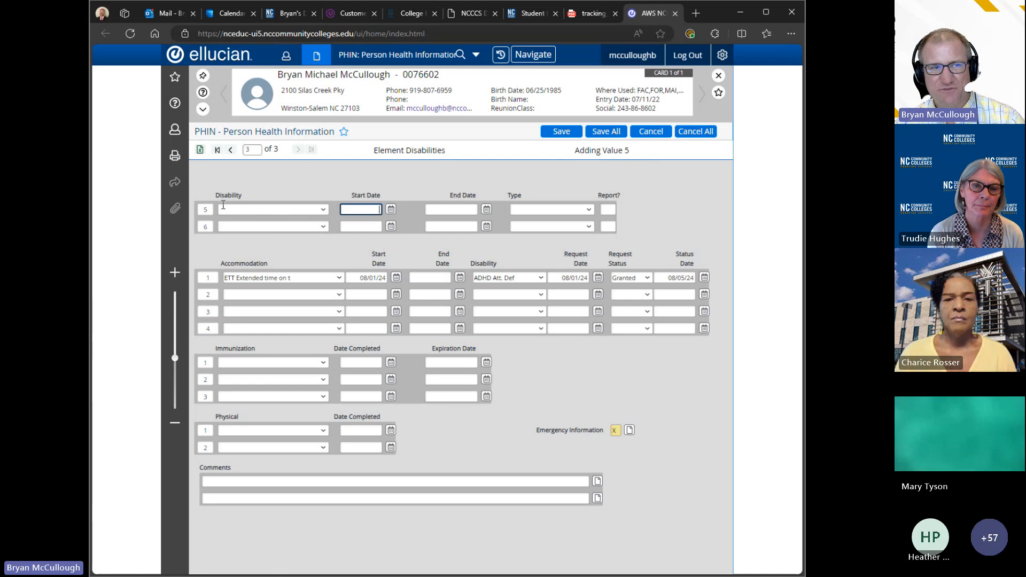
{"action": "double_click", "coordinate": [231, 150]}
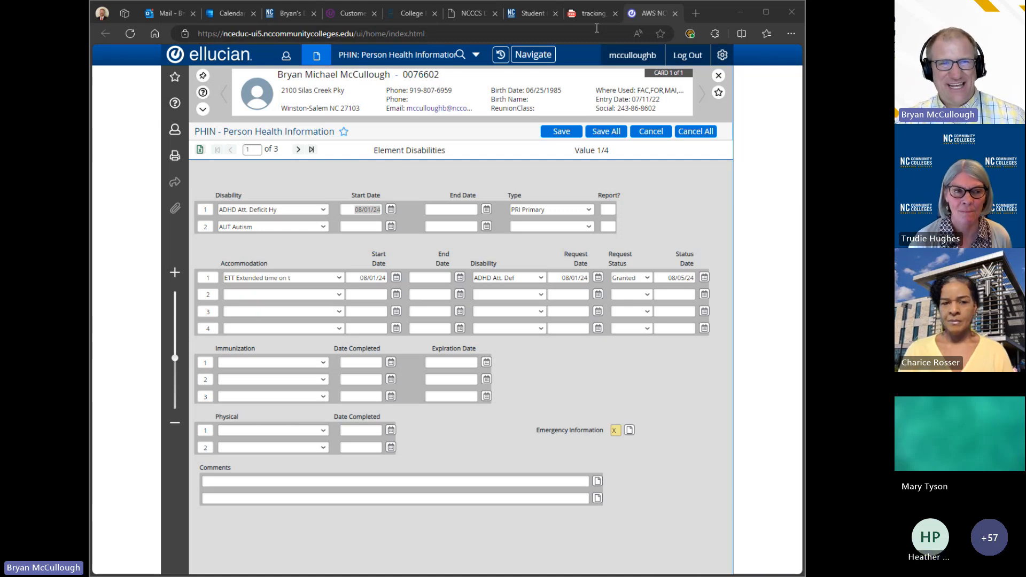
{"action": "left_click", "coordinate": [521, 14]}
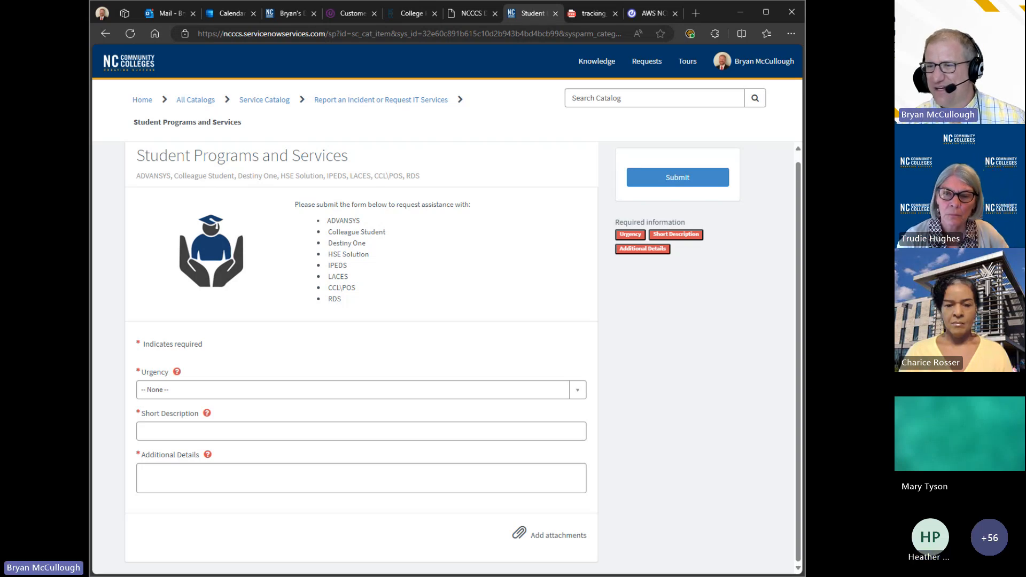
Step: Fill accommodation rows 2–4 with AT assistive technology, BEF Books in electro format and BRM Braille materials
{"action": "left_click", "coordinate": [656, 14]}
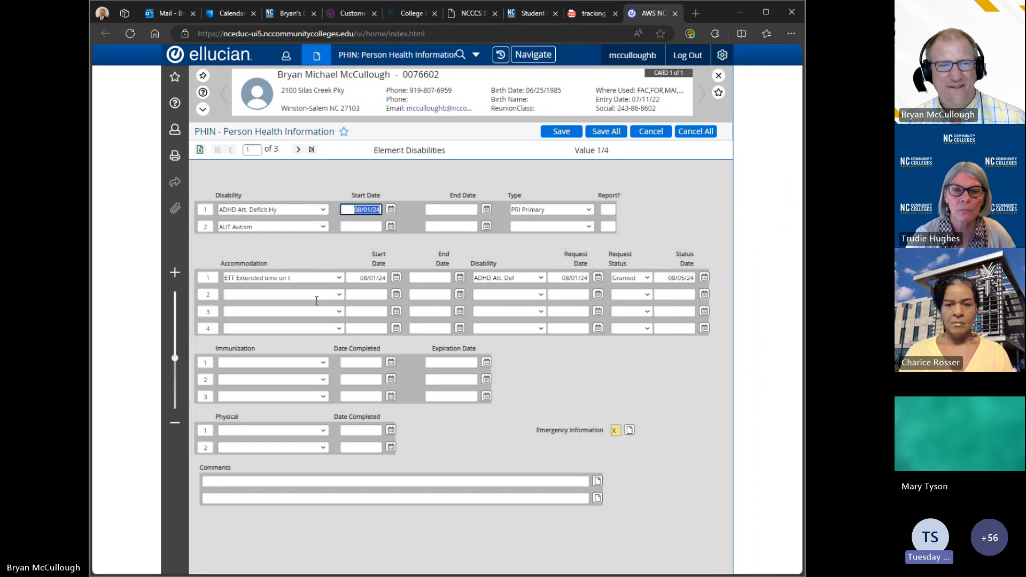
{"action": "left_click", "coordinate": [316, 293]}
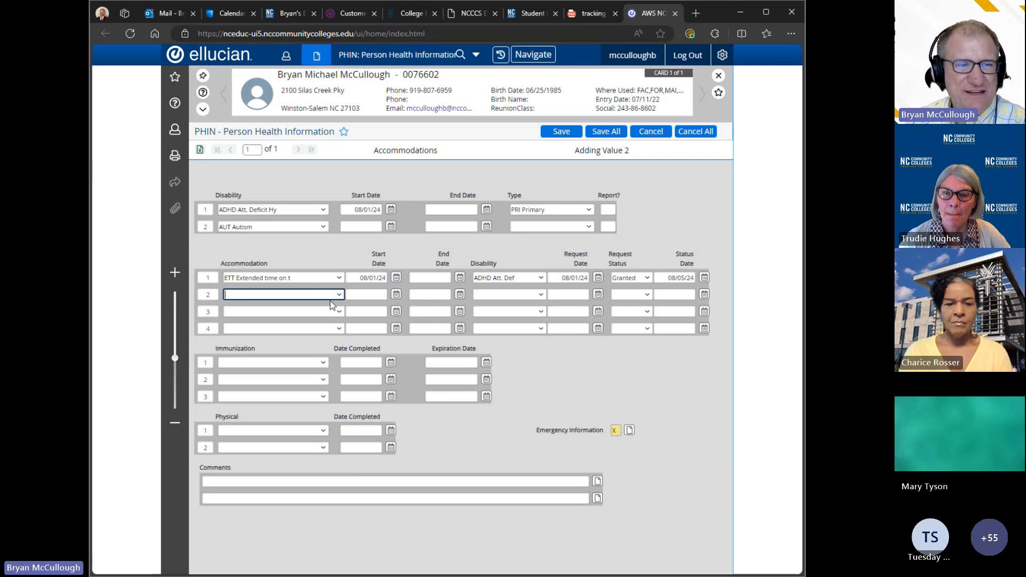
{"action": "left_click", "coordinate": [340, 296]}
{"action": "key", "text": "Down"}
{"action": "key", "text": "Return"}
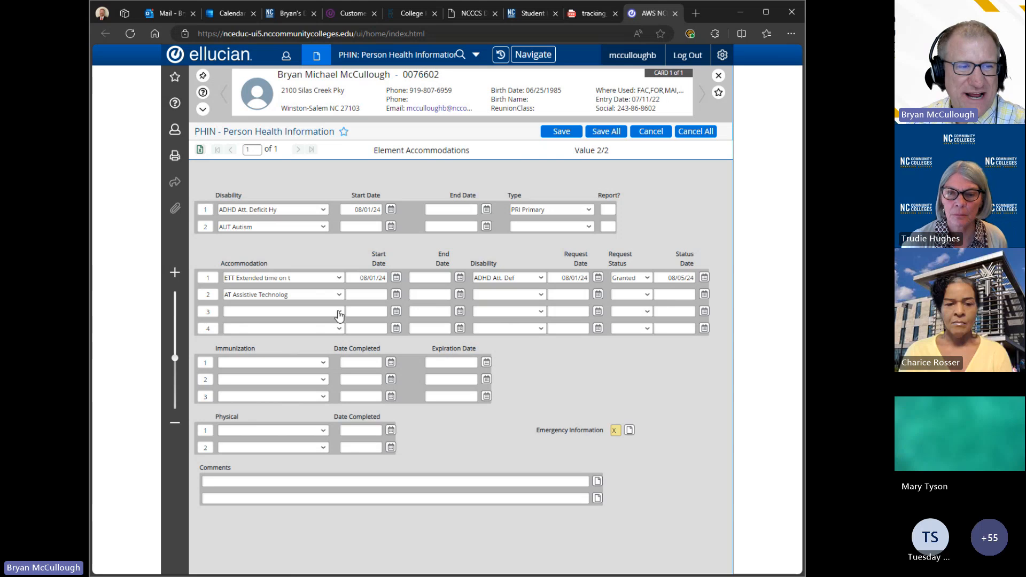
{"action": "left_click", "coordinate": [340, 312]}
{"action": "left_click", "coordinate": [293, 350]}
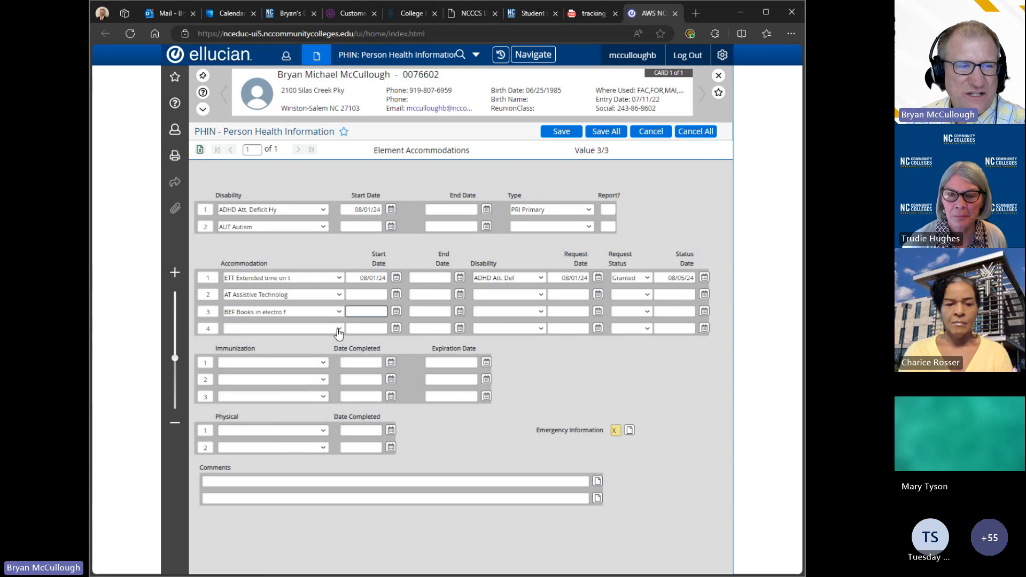
{"action": "left_click", "coordinate": [340, 329]}
{"action": "left_click", "coordinate": [285, 375]}
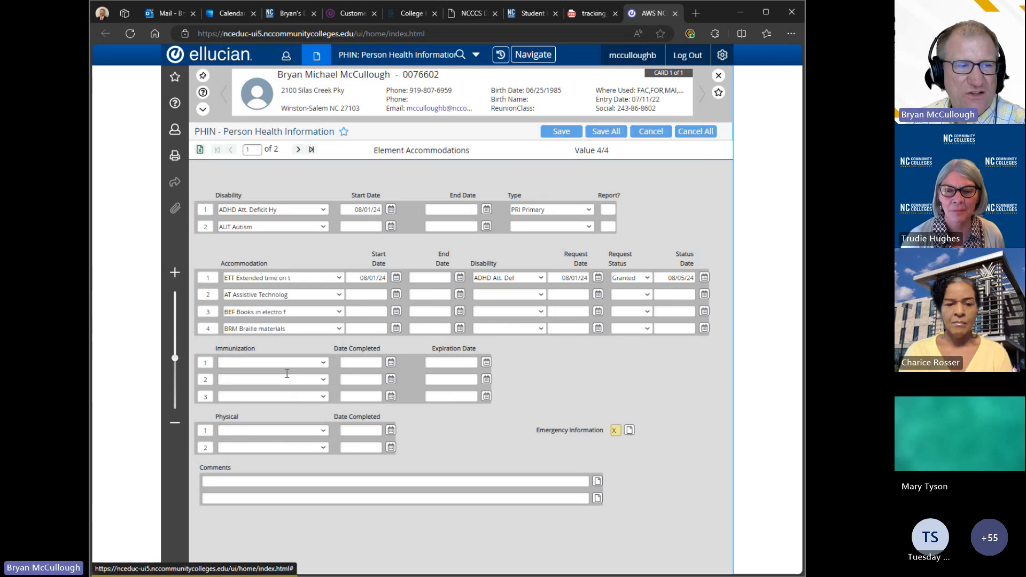
{"action": "left_click", "coordinate": [298, 151]}
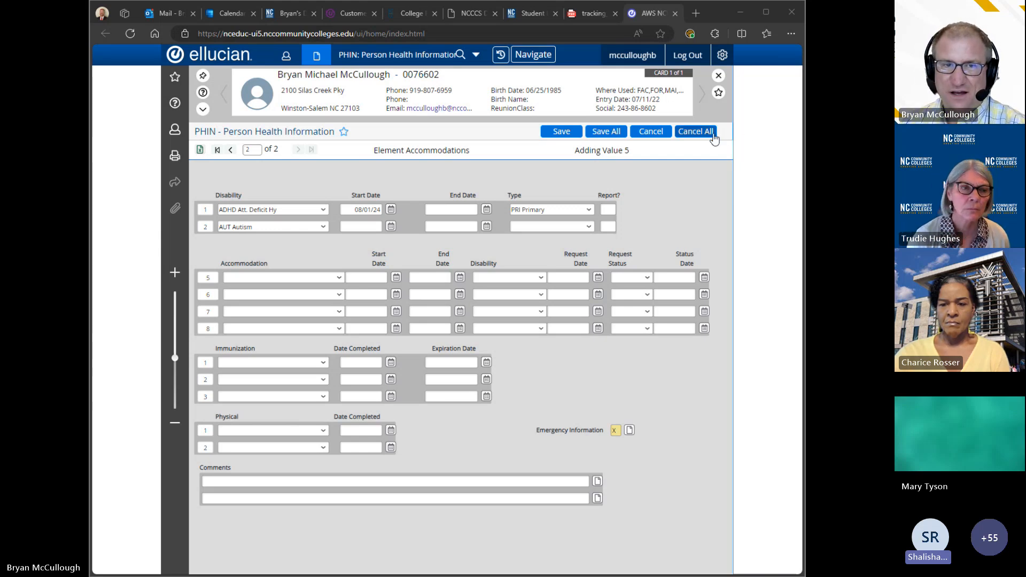
Step: Scroll through the Tracking Students with Disabilities PDF, close it, and switch to the ServiceNow tab
{"action": "left_click", "coordinate": [583, 9]}
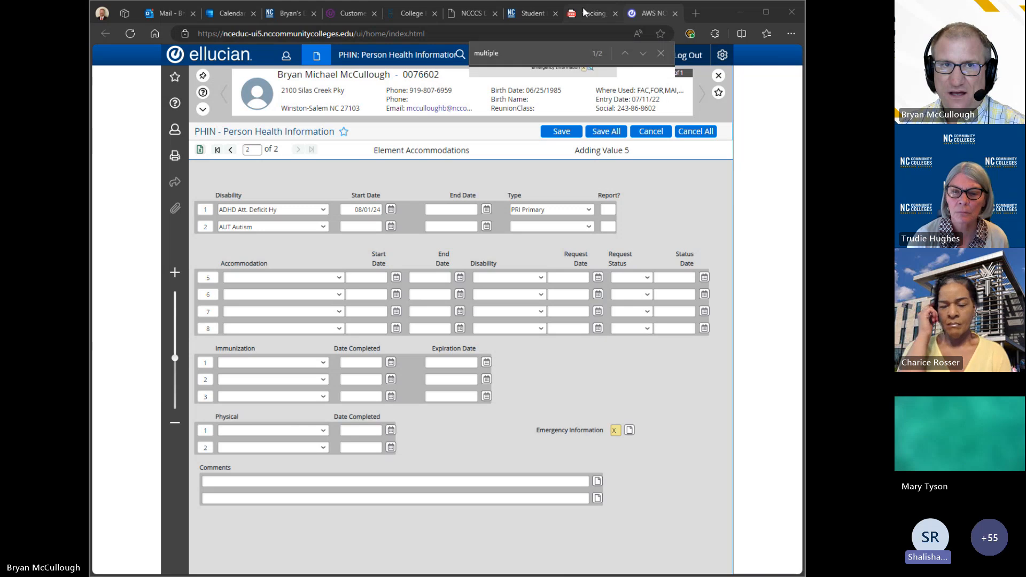
{"action": "scroll", "coordinate": [798, 505], "scroll_direction": "up", "scroll_amount": 3}
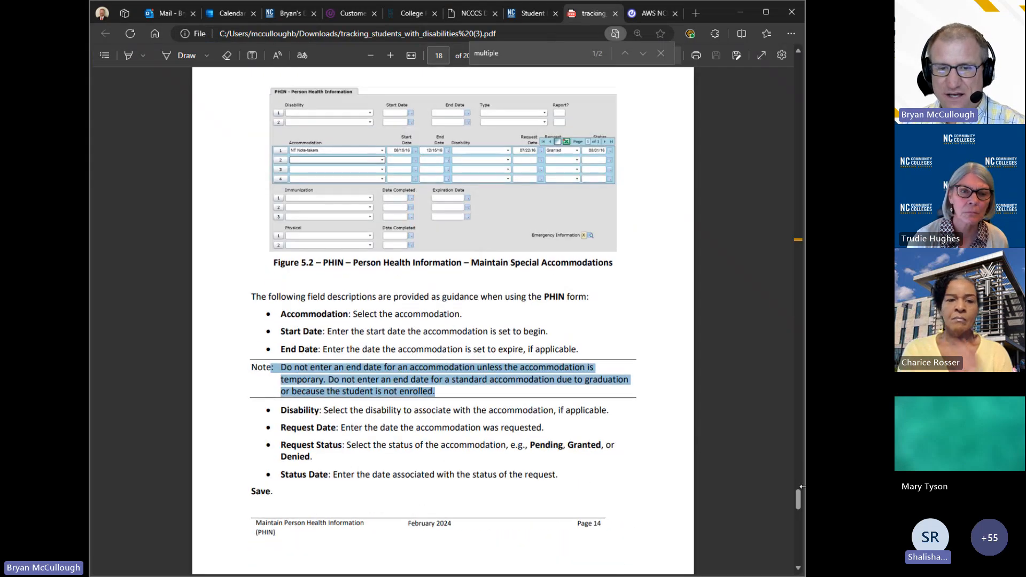
{"action": "left_click_drag", "start_coordinate": [798, 505], "coordinate": [795, 69]}
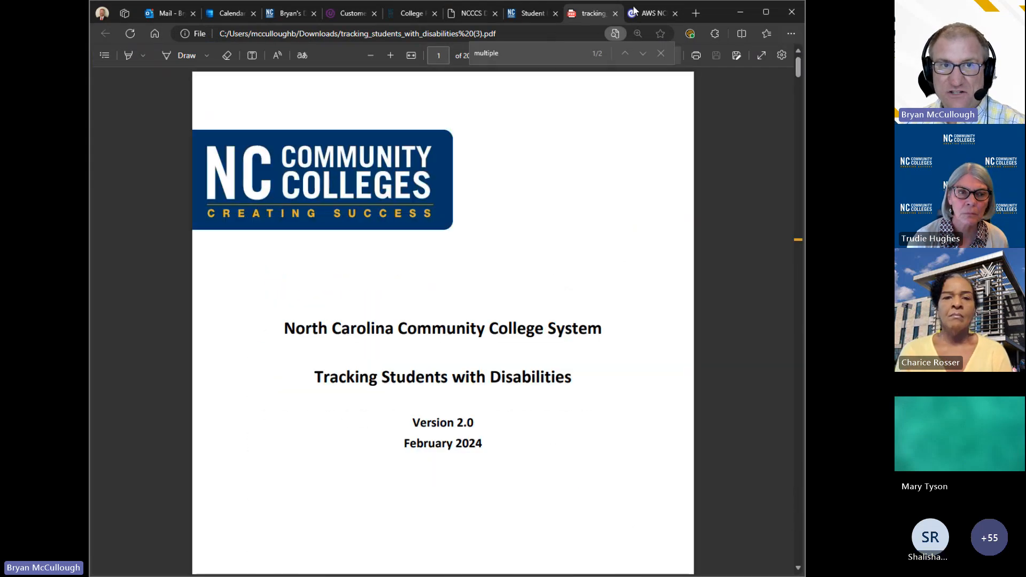
{"action": "left_click", "coordinate": [616, 13]}
{"action": "left_click", "coordinate": [542, 18]}
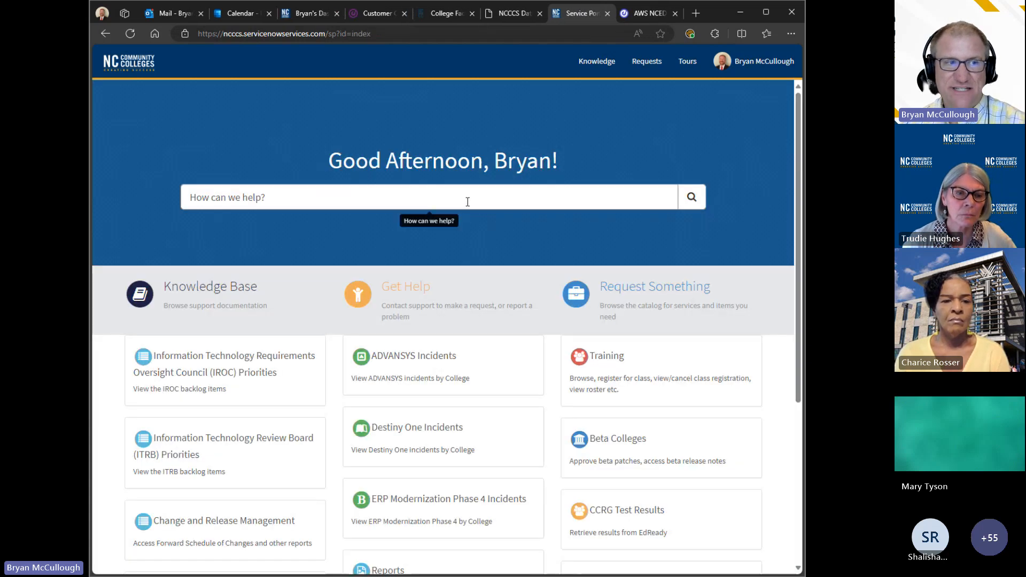
Step: Search the portal for 'disabilities', then go back to Home from the results
{"action": "type", "text": "dis"}
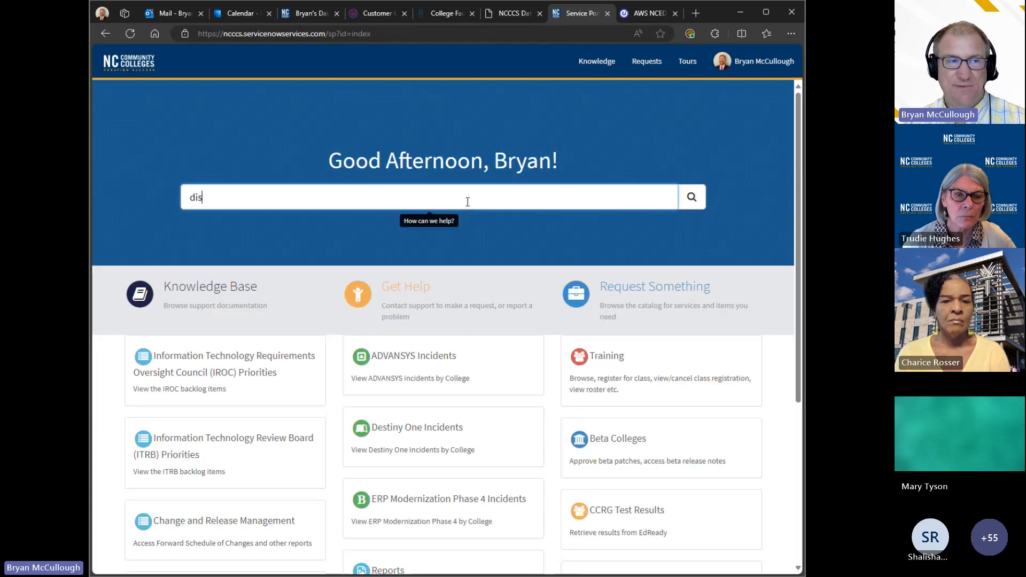
{"action": "type", "text": "abilities"}
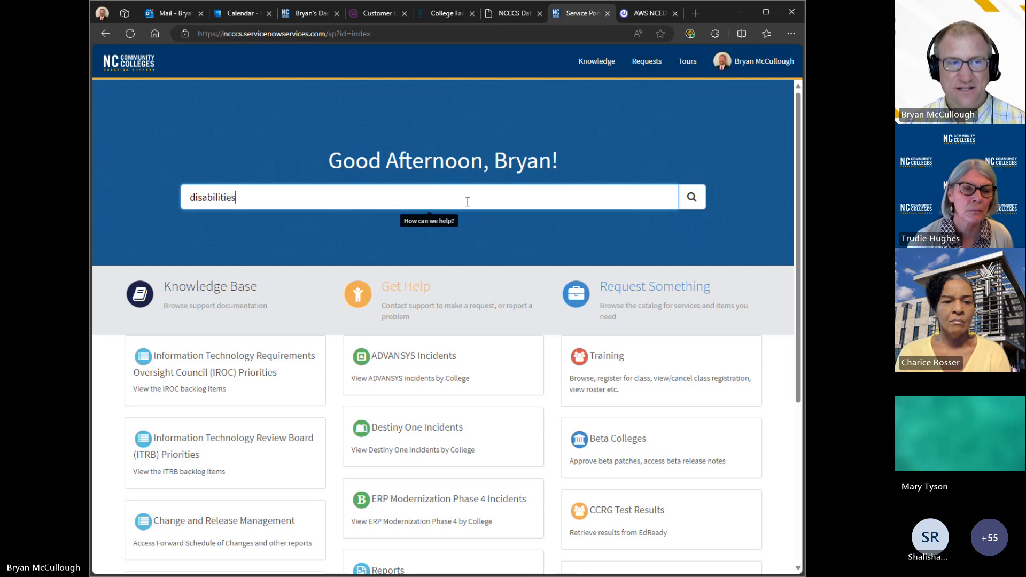
{"action": "key", "text": "Return"}
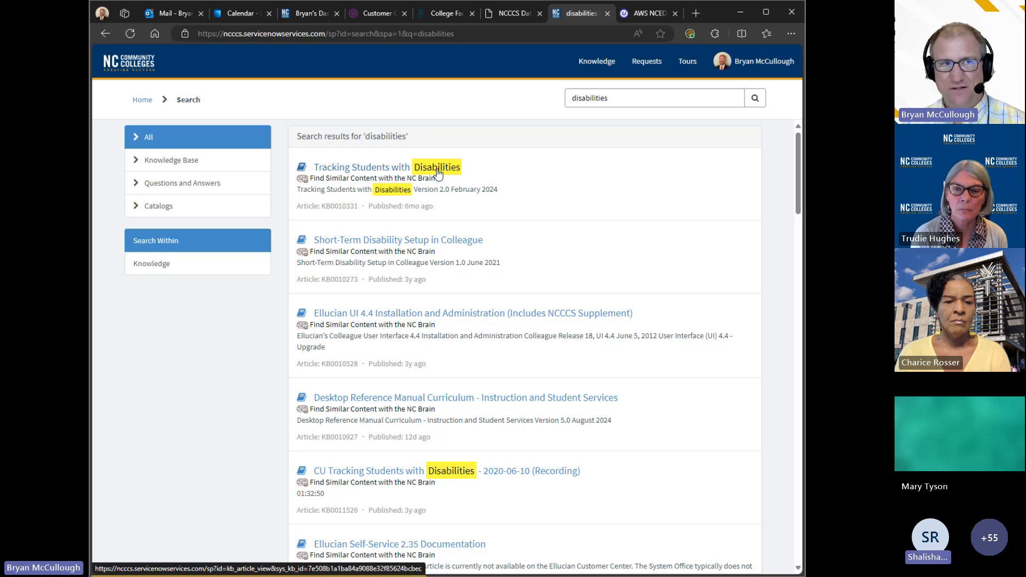
{"action": "left_click", "coordinate": [142, 100]}
{"action": "left_click", "coordinate": [396, 193]}
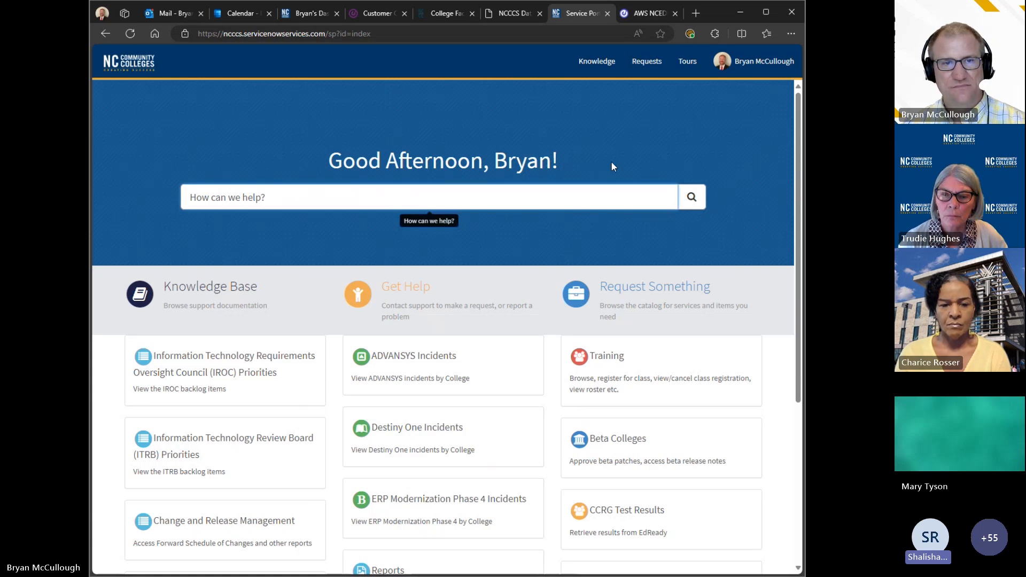
Step: Abandon the address bar edit, switch back to Colleague and close the PHIN form
{"action": "left_click", "coordinate": [338, 33]}
{"action": "left_click_drag", "start_coordinate": [338, 33], "coordinate": [198, 33]}
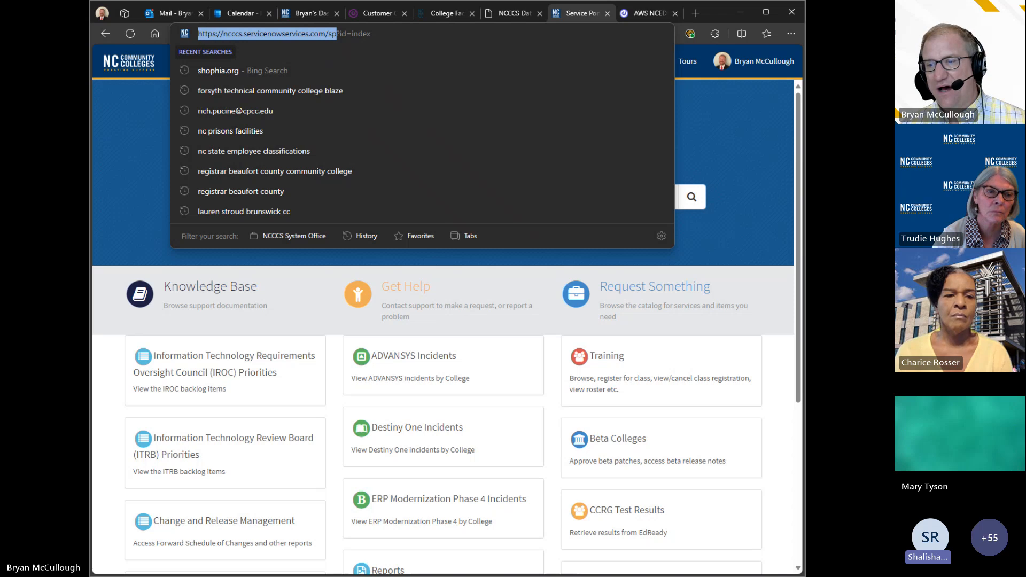
{"action": "key", "text": "alt+Tab"}
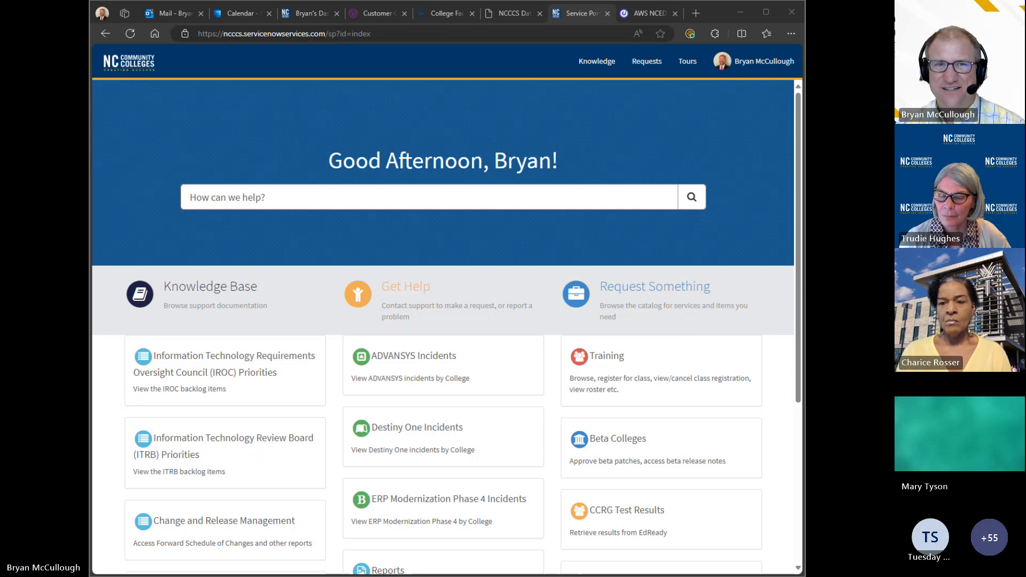
{"action": "left_click", "coordinate": [649, 15]}
{"action": "left_click", "coordinate": [706, 160]}
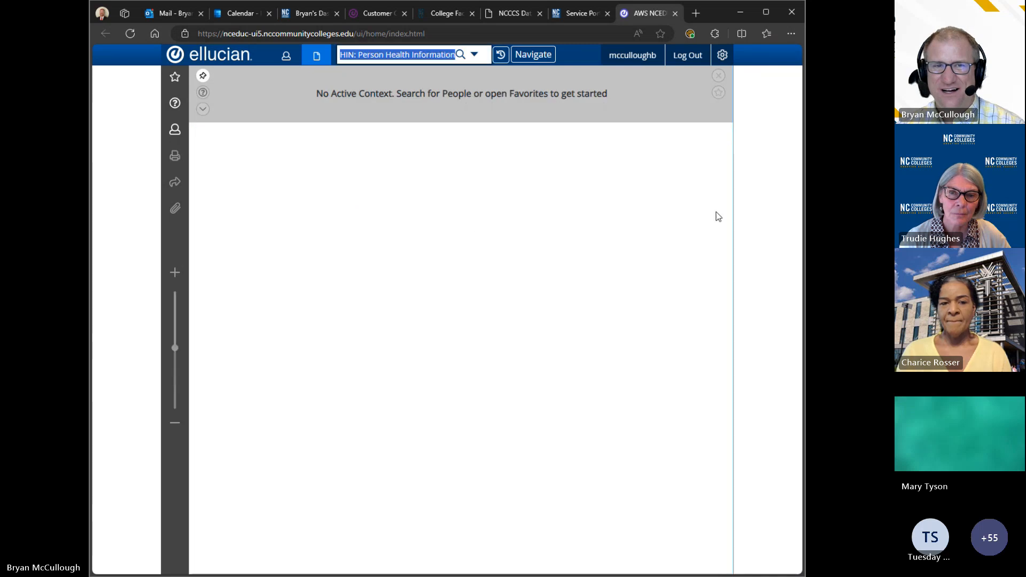